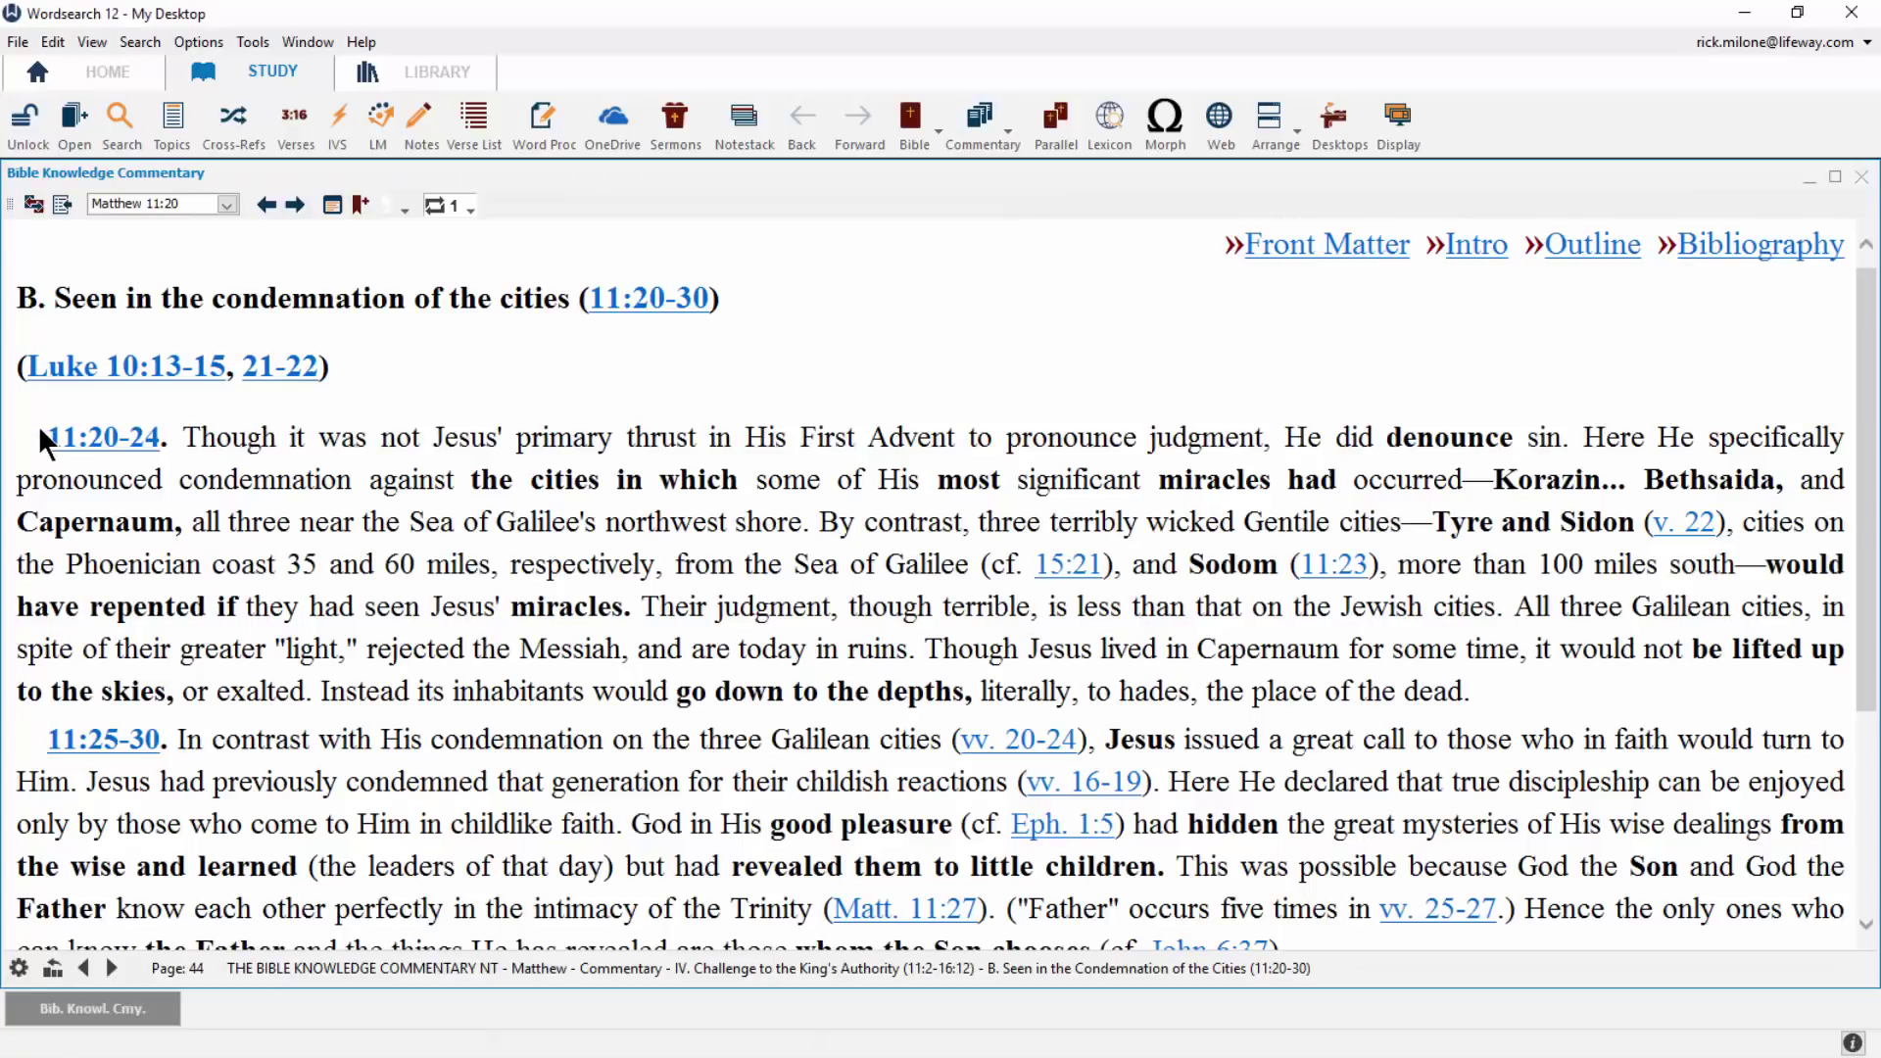
Create a NoteStack note titled Condemnation from the selected 11:20-24 commentary paragraph and assign it to the Babylon category
{"action": "left_click_drag", "start_coordinate": [38, 430], "coordinate": [1558, 686]}
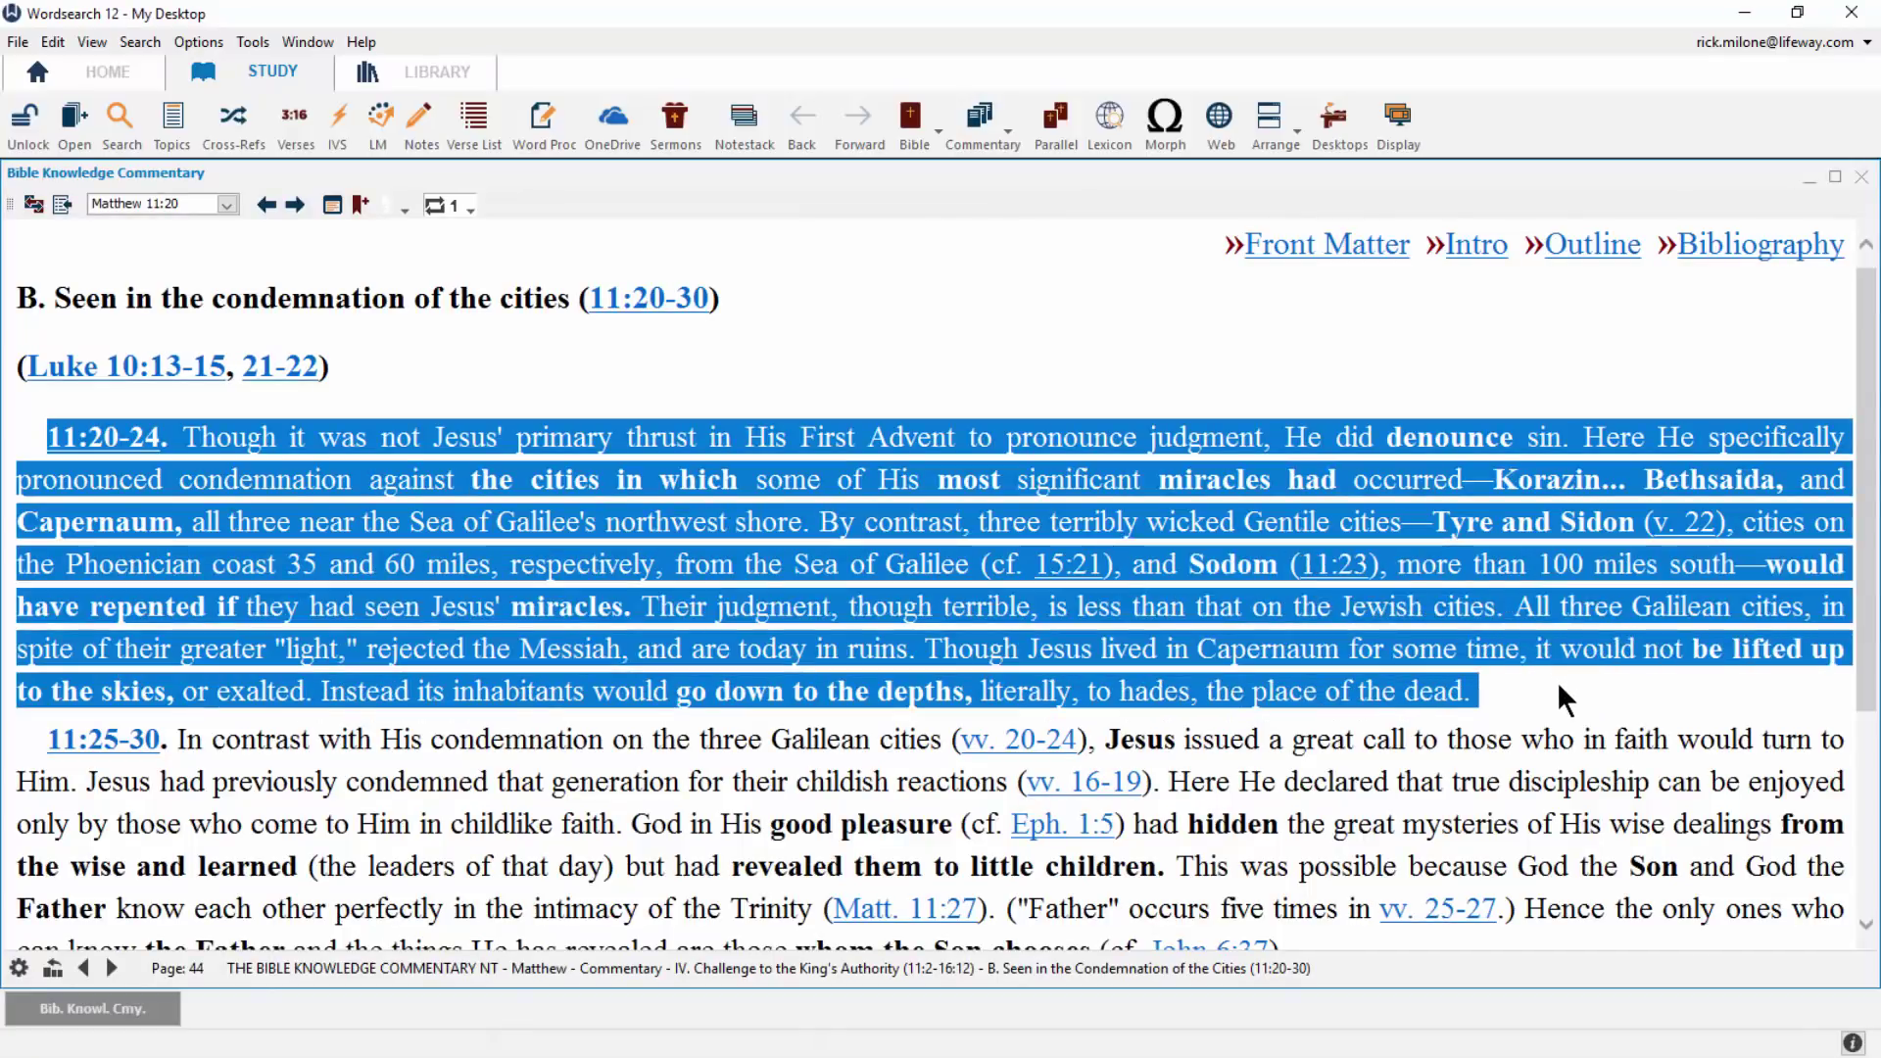
{"action": "right_click", "coordinate": [546, 439]}
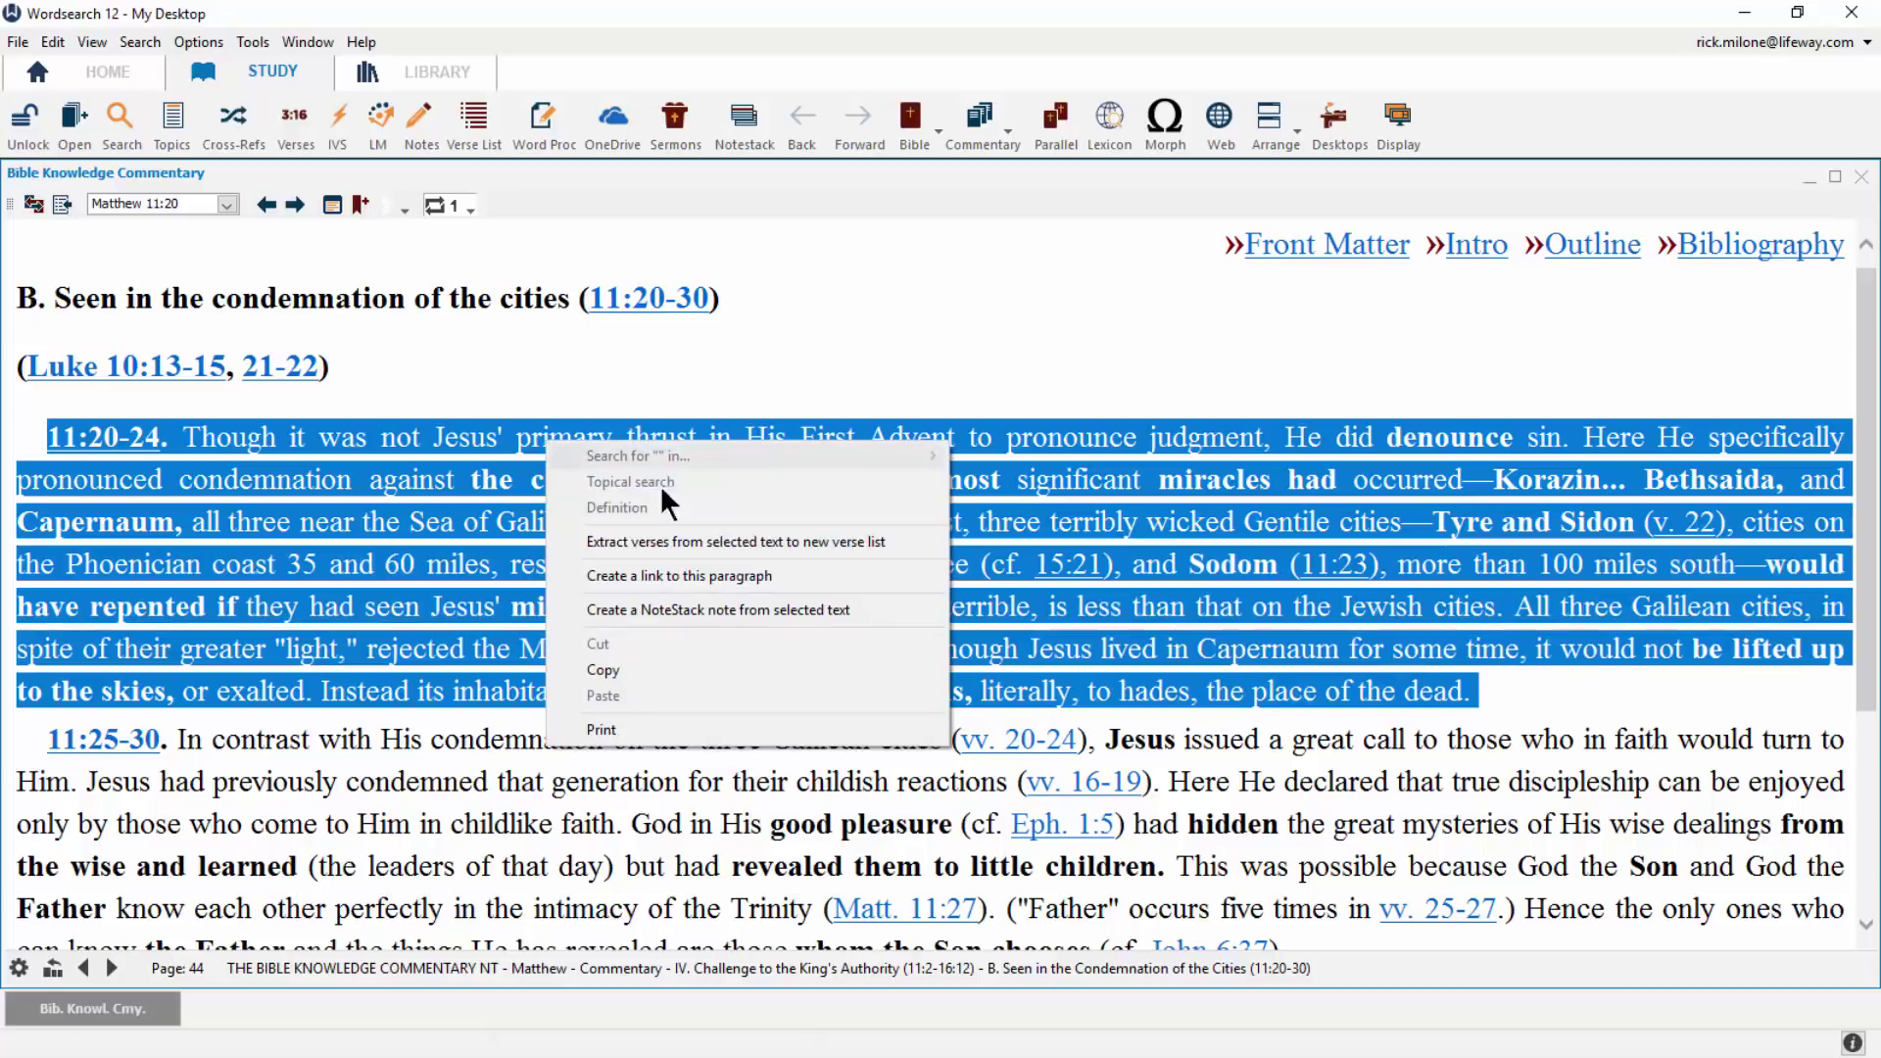
{"action": "left_click", "coordinate": [674, 623]}
{"action": "type", "text": "Condemnation"}
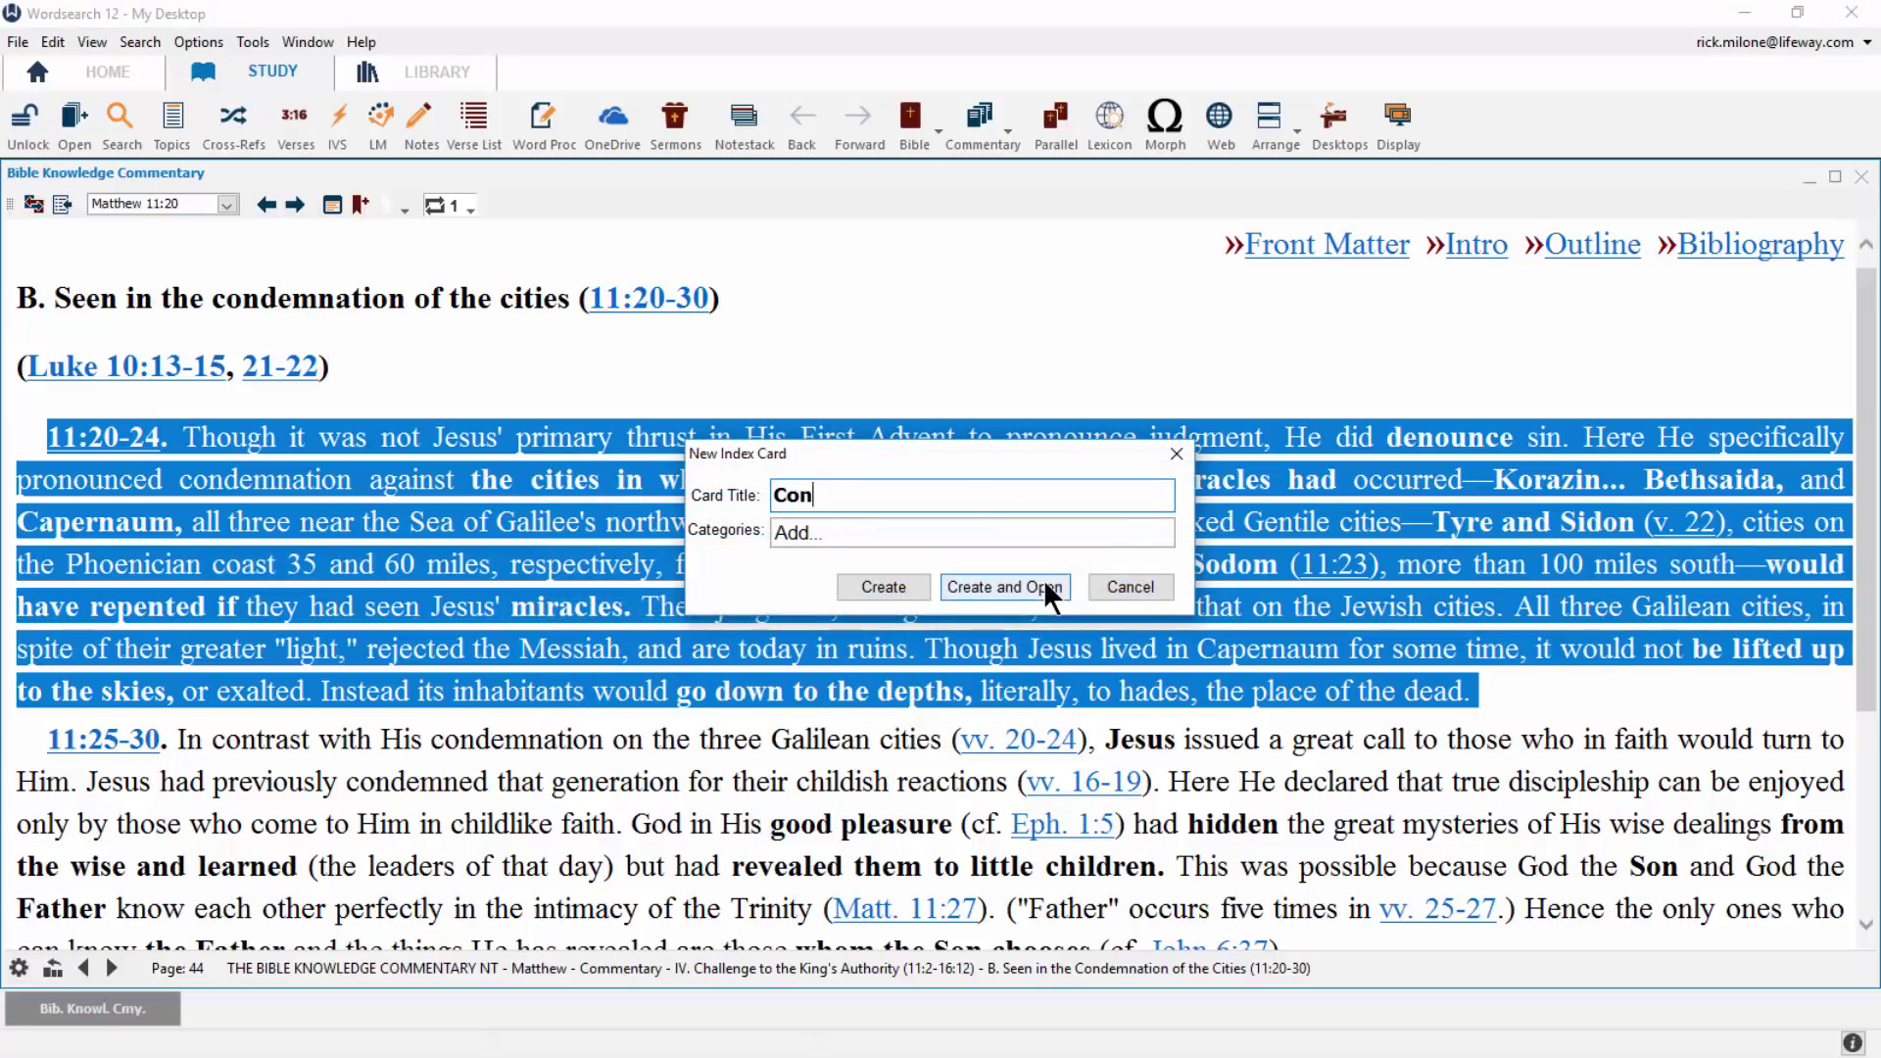
{"action": "left_click", "coordinate": [802, 533]}
{"action": "left_click", "coordinate": [783, 597]}
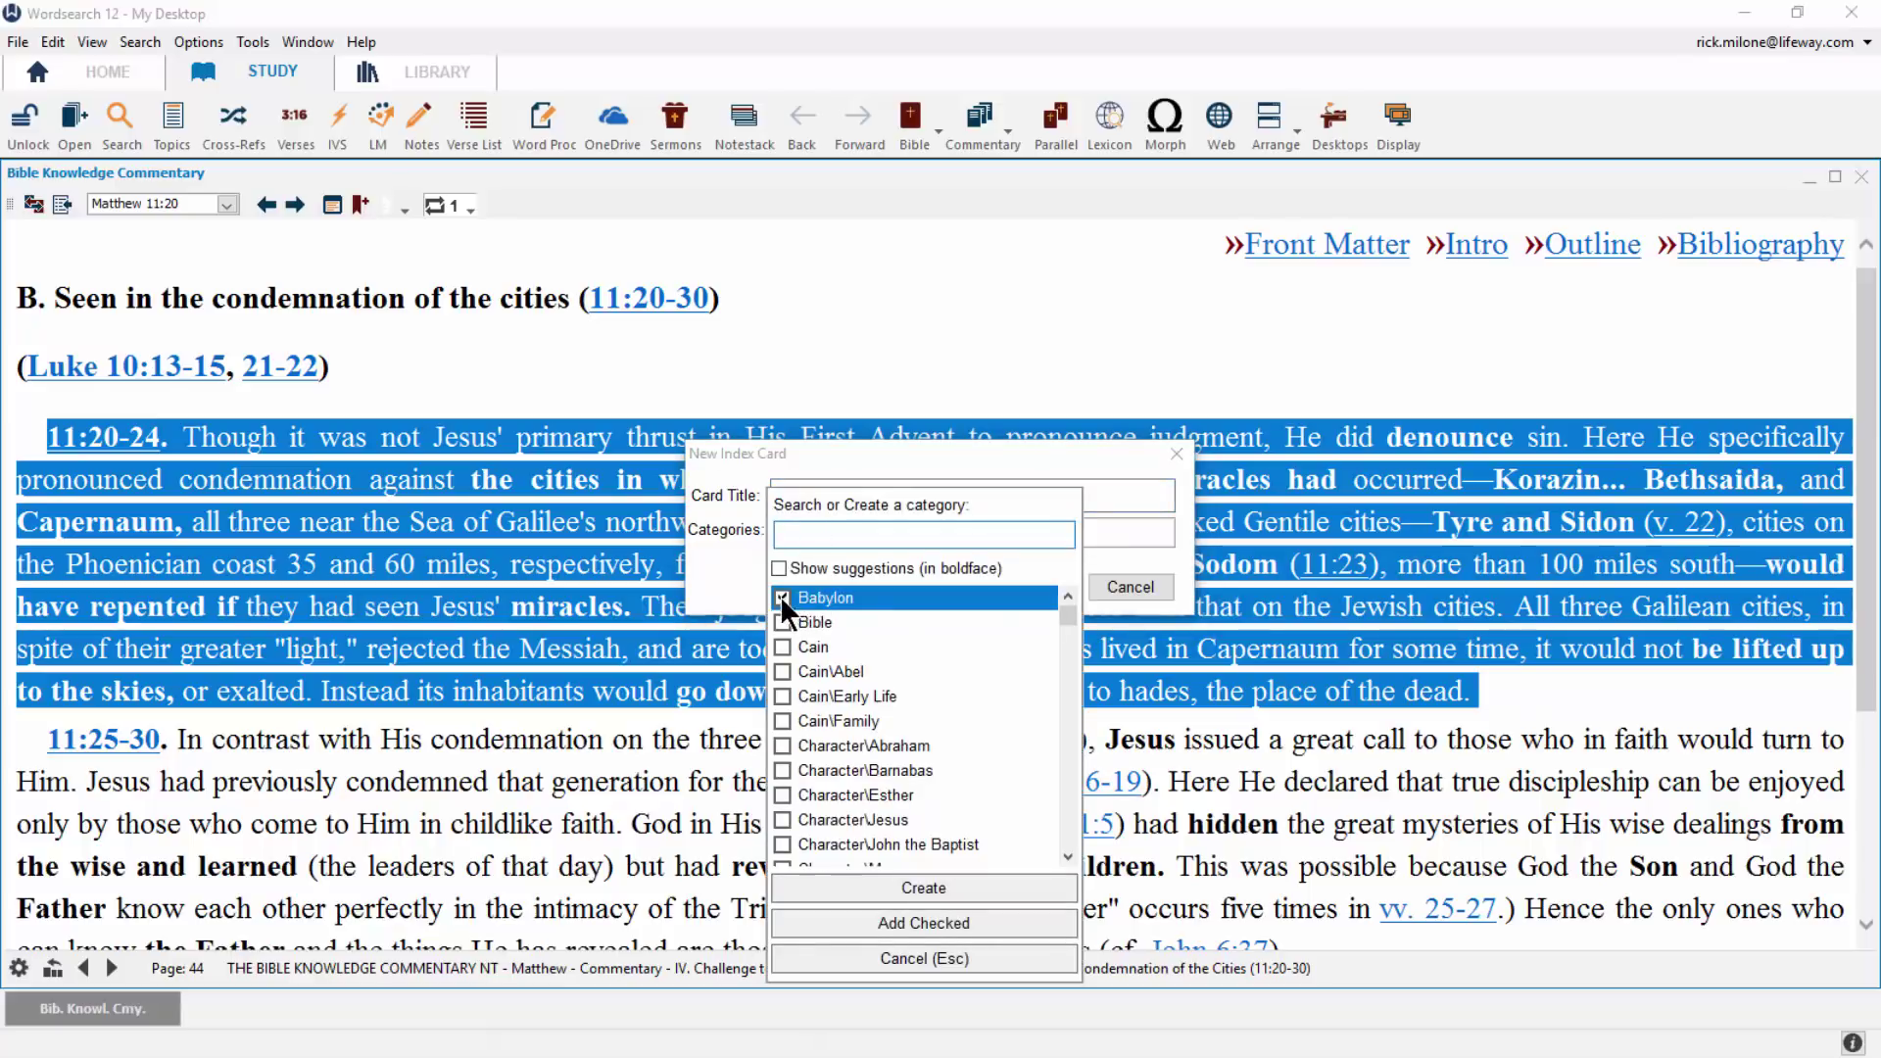
{"action": "left_click", "coordinate": [890, 917]}
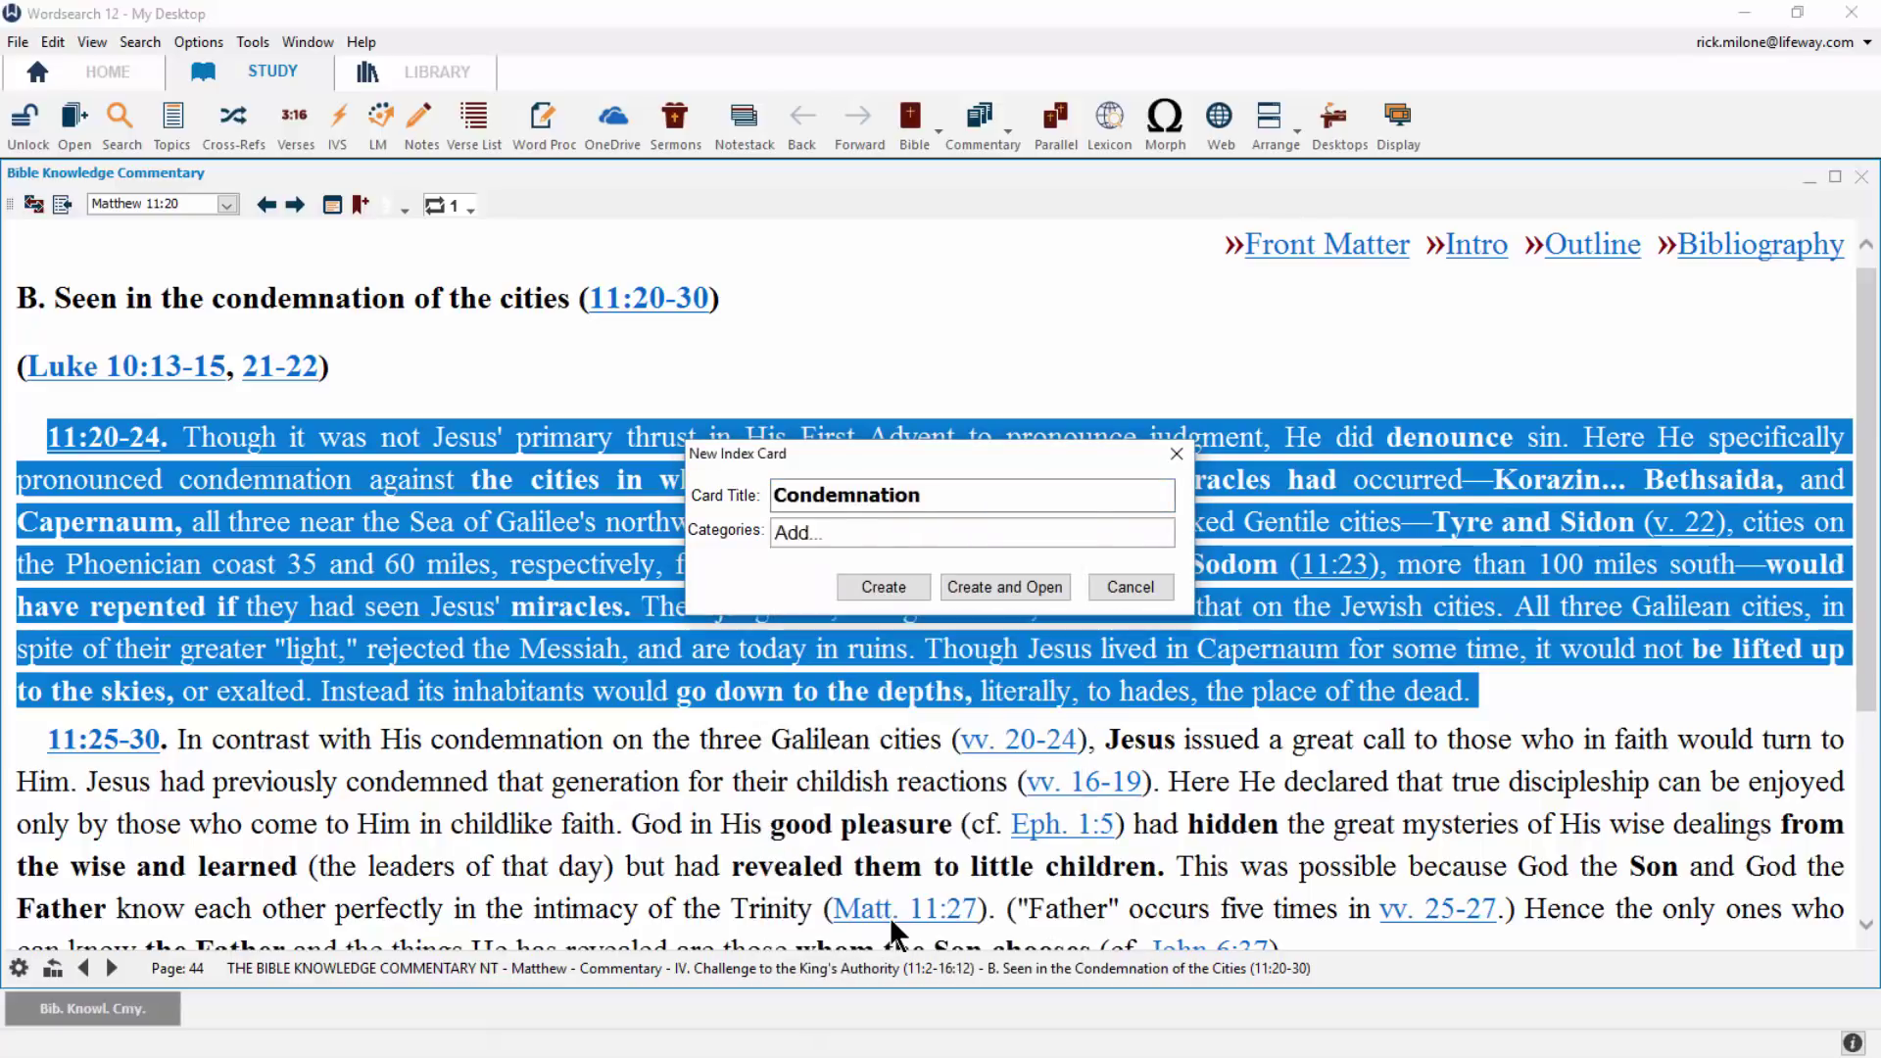
{"action": "left_click", "coordinate": [910, 578]}
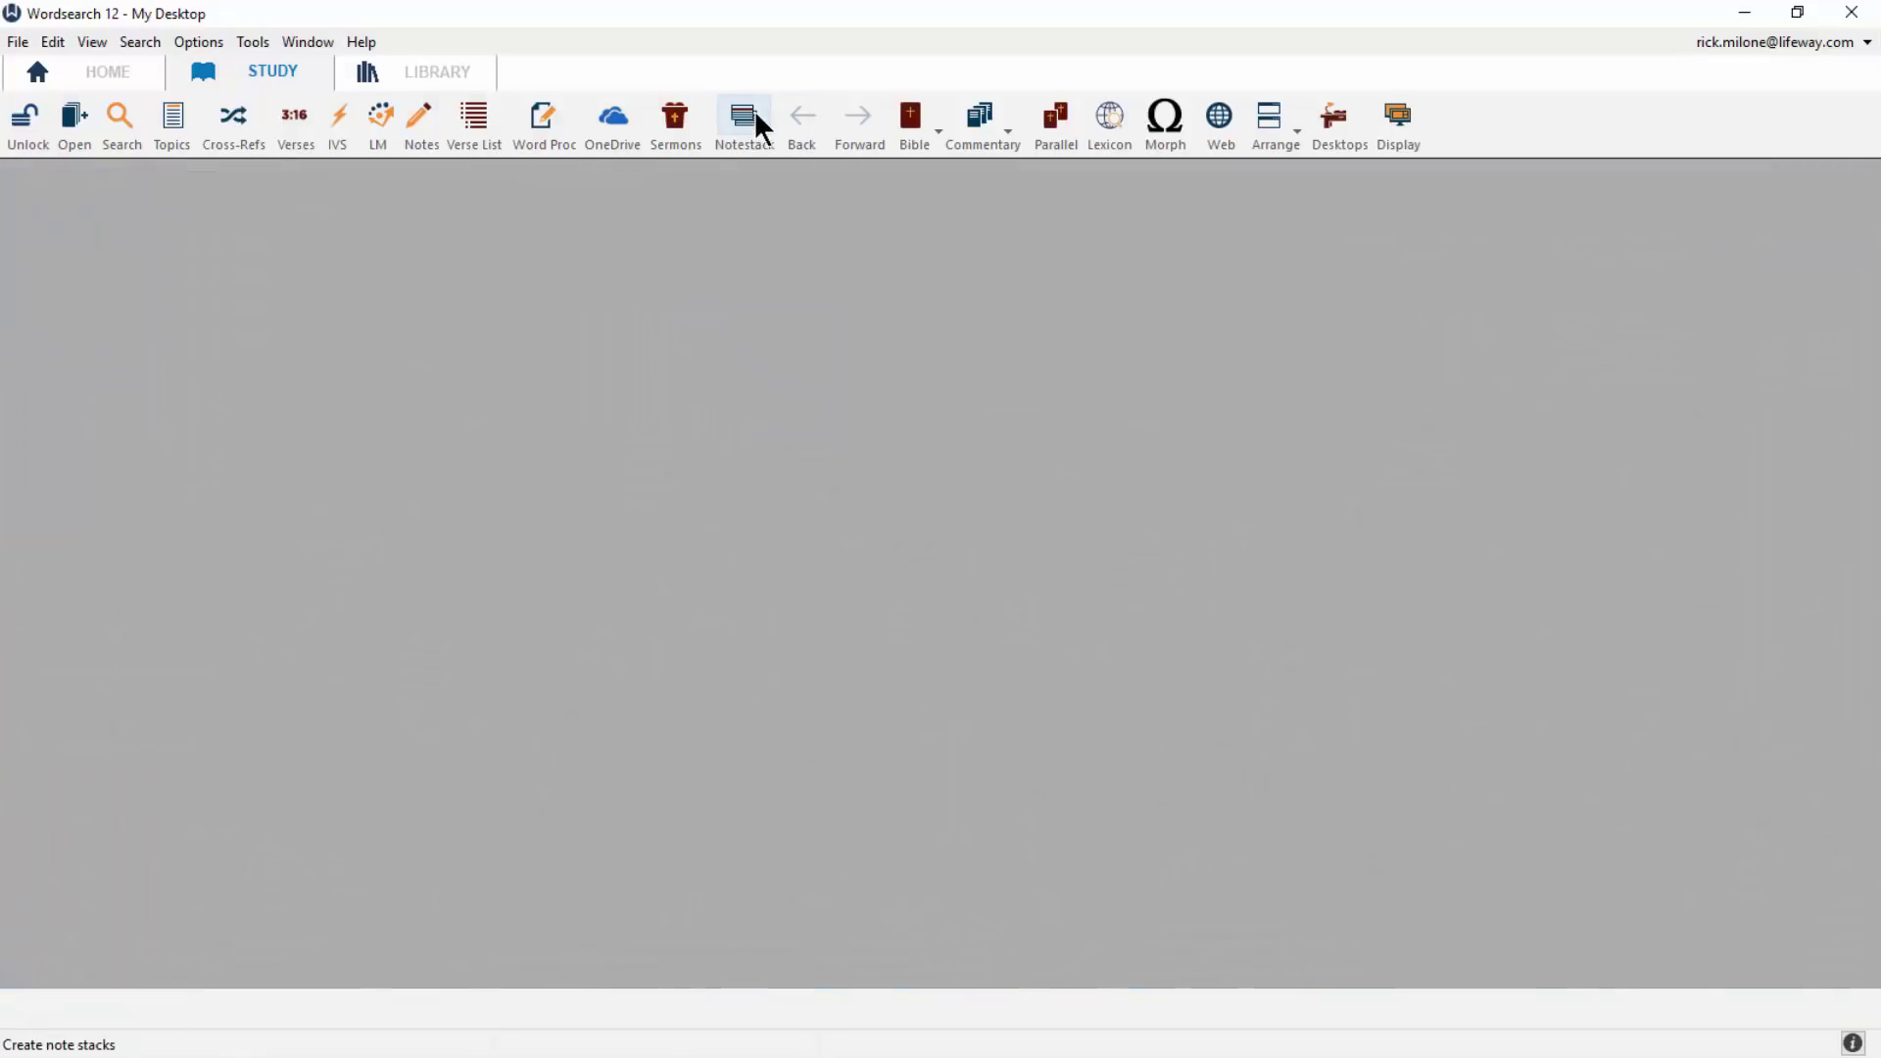
Start a new blank note in NoteStacks and open its citation for editing
{"action": "left_click", "coordinate": [755, 116]}
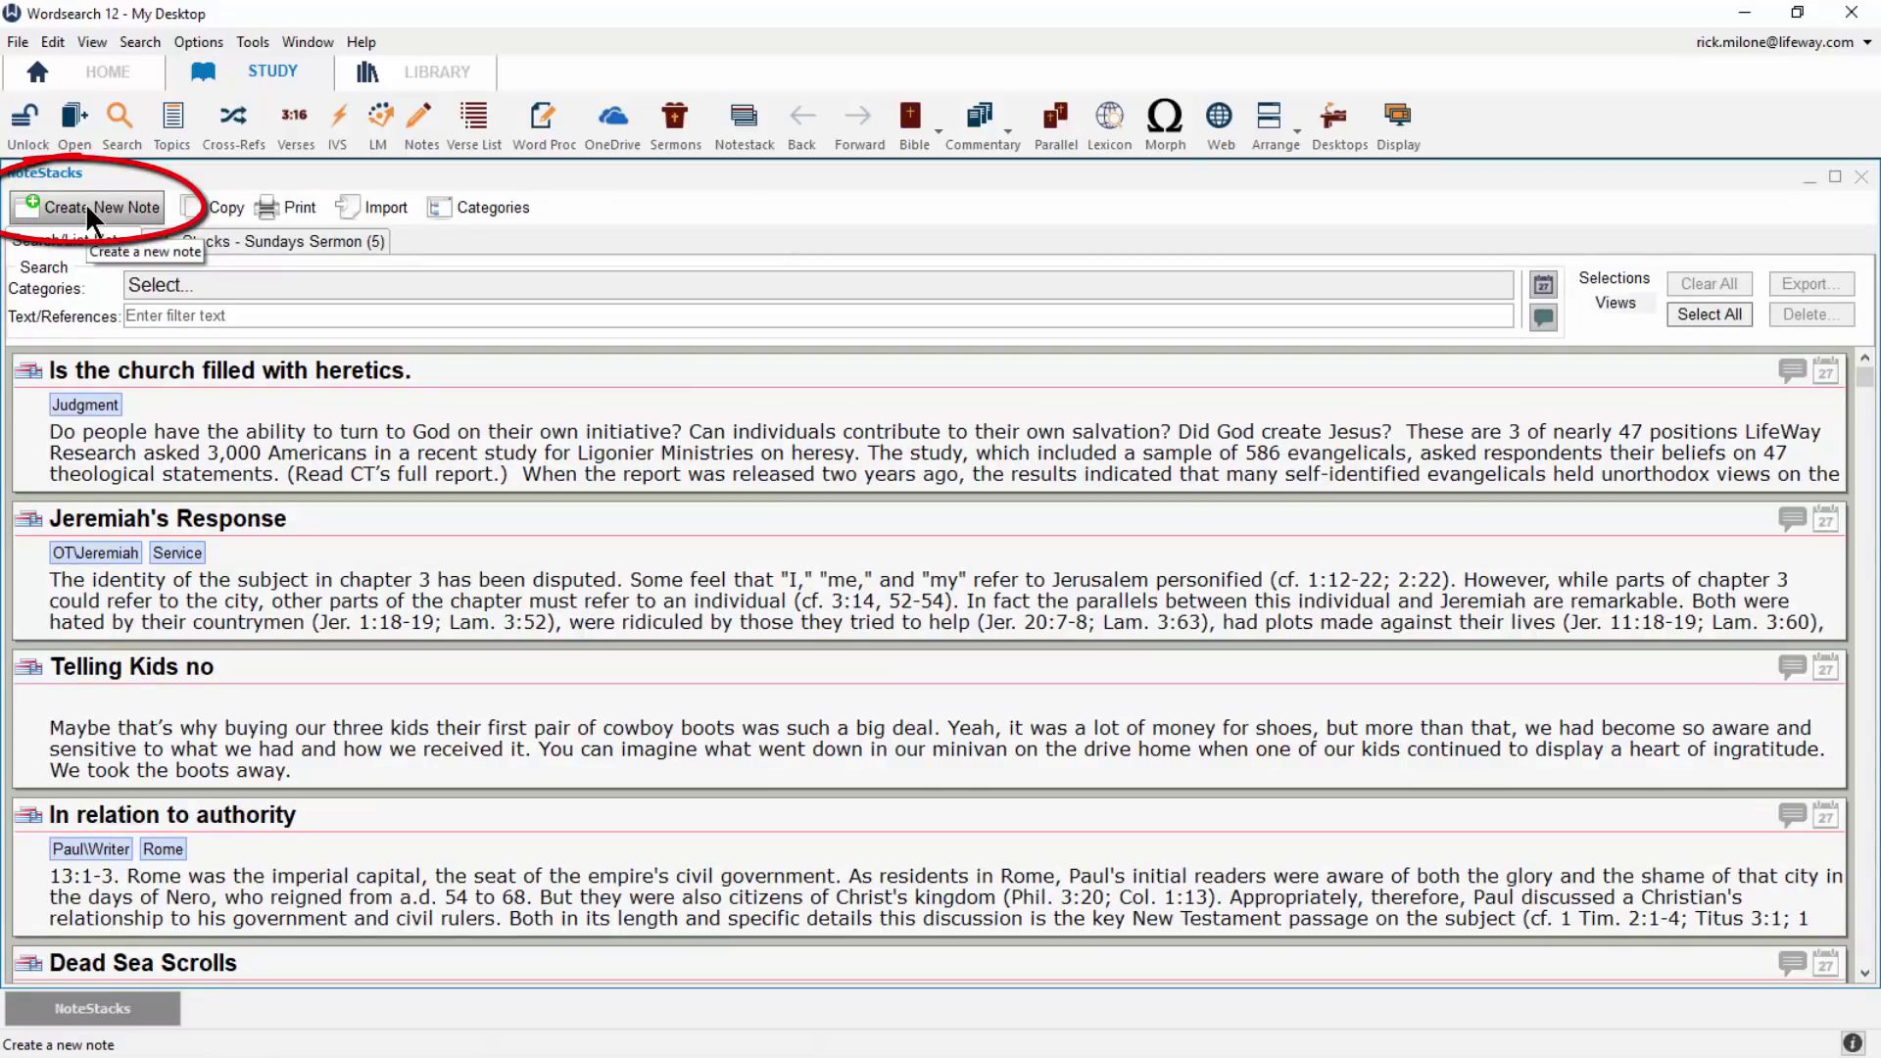
{"action": "left_click", "coordinate": [86, 208]}
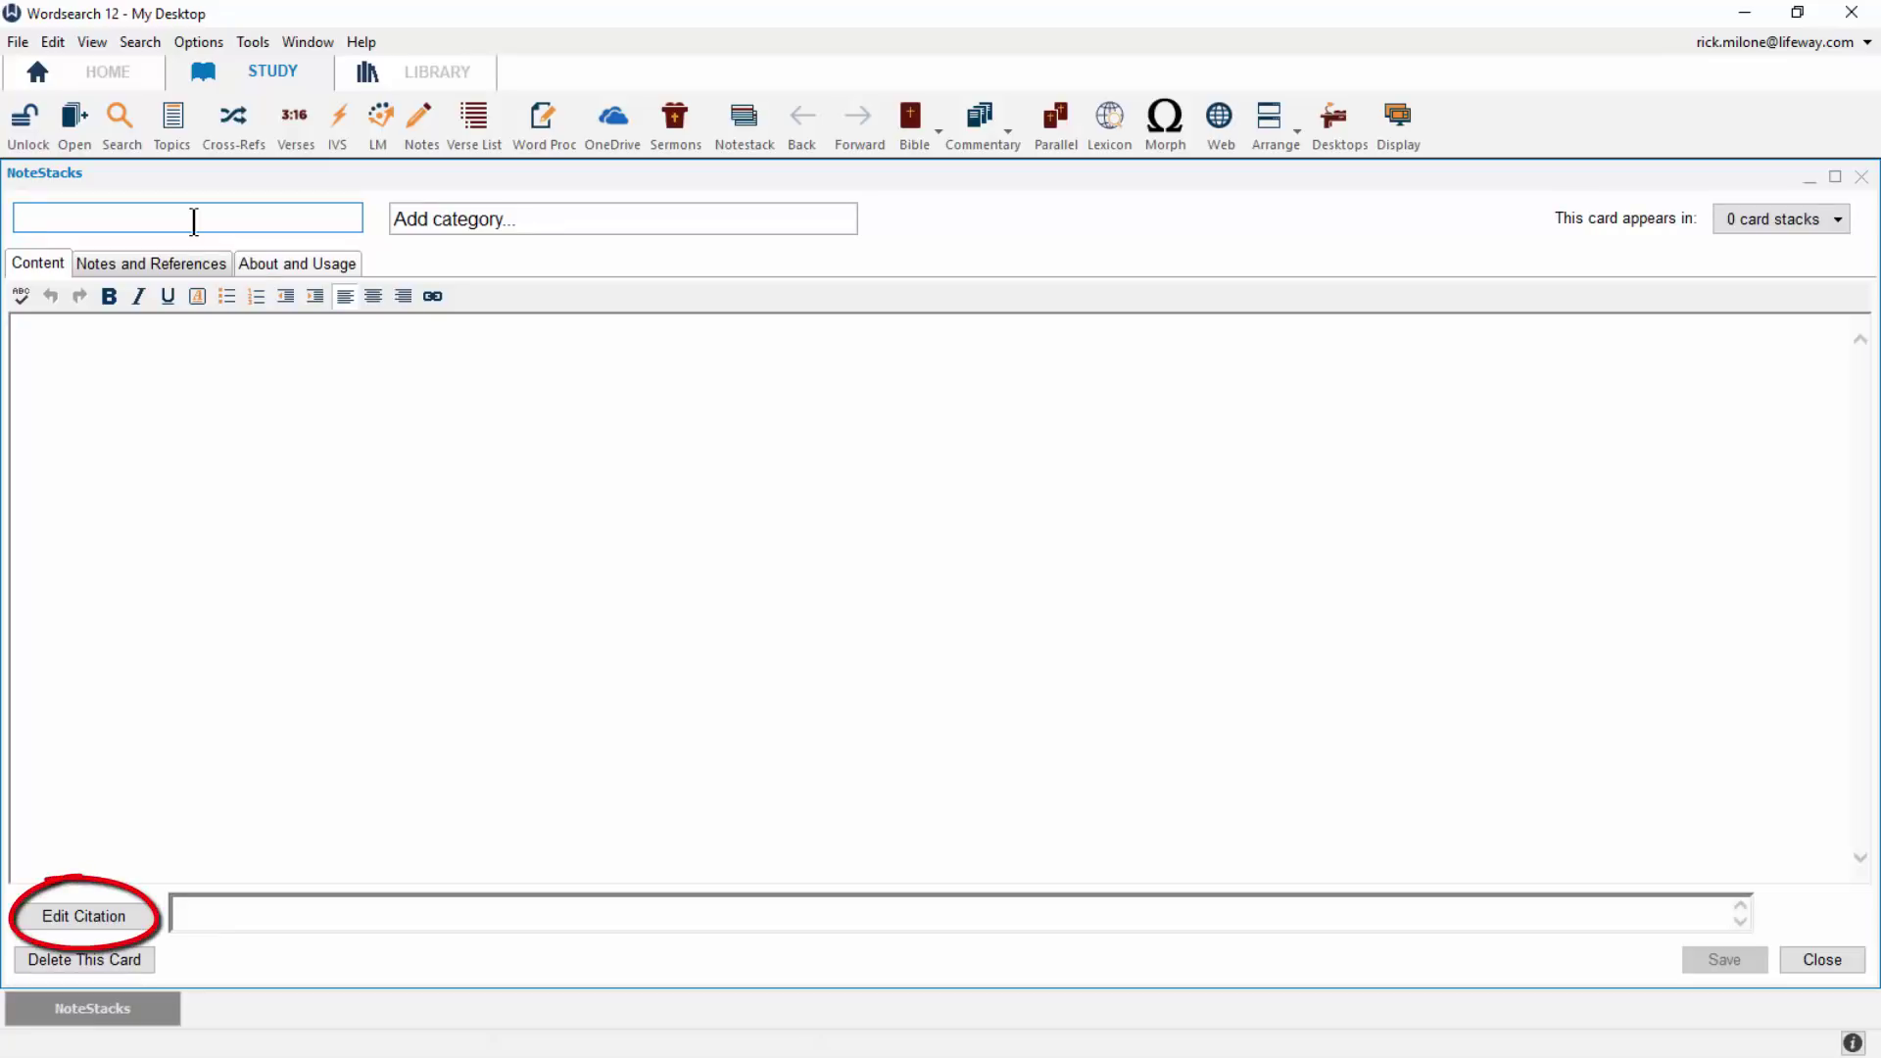
{"action": "left_click", "coordinate": [115, 917]}
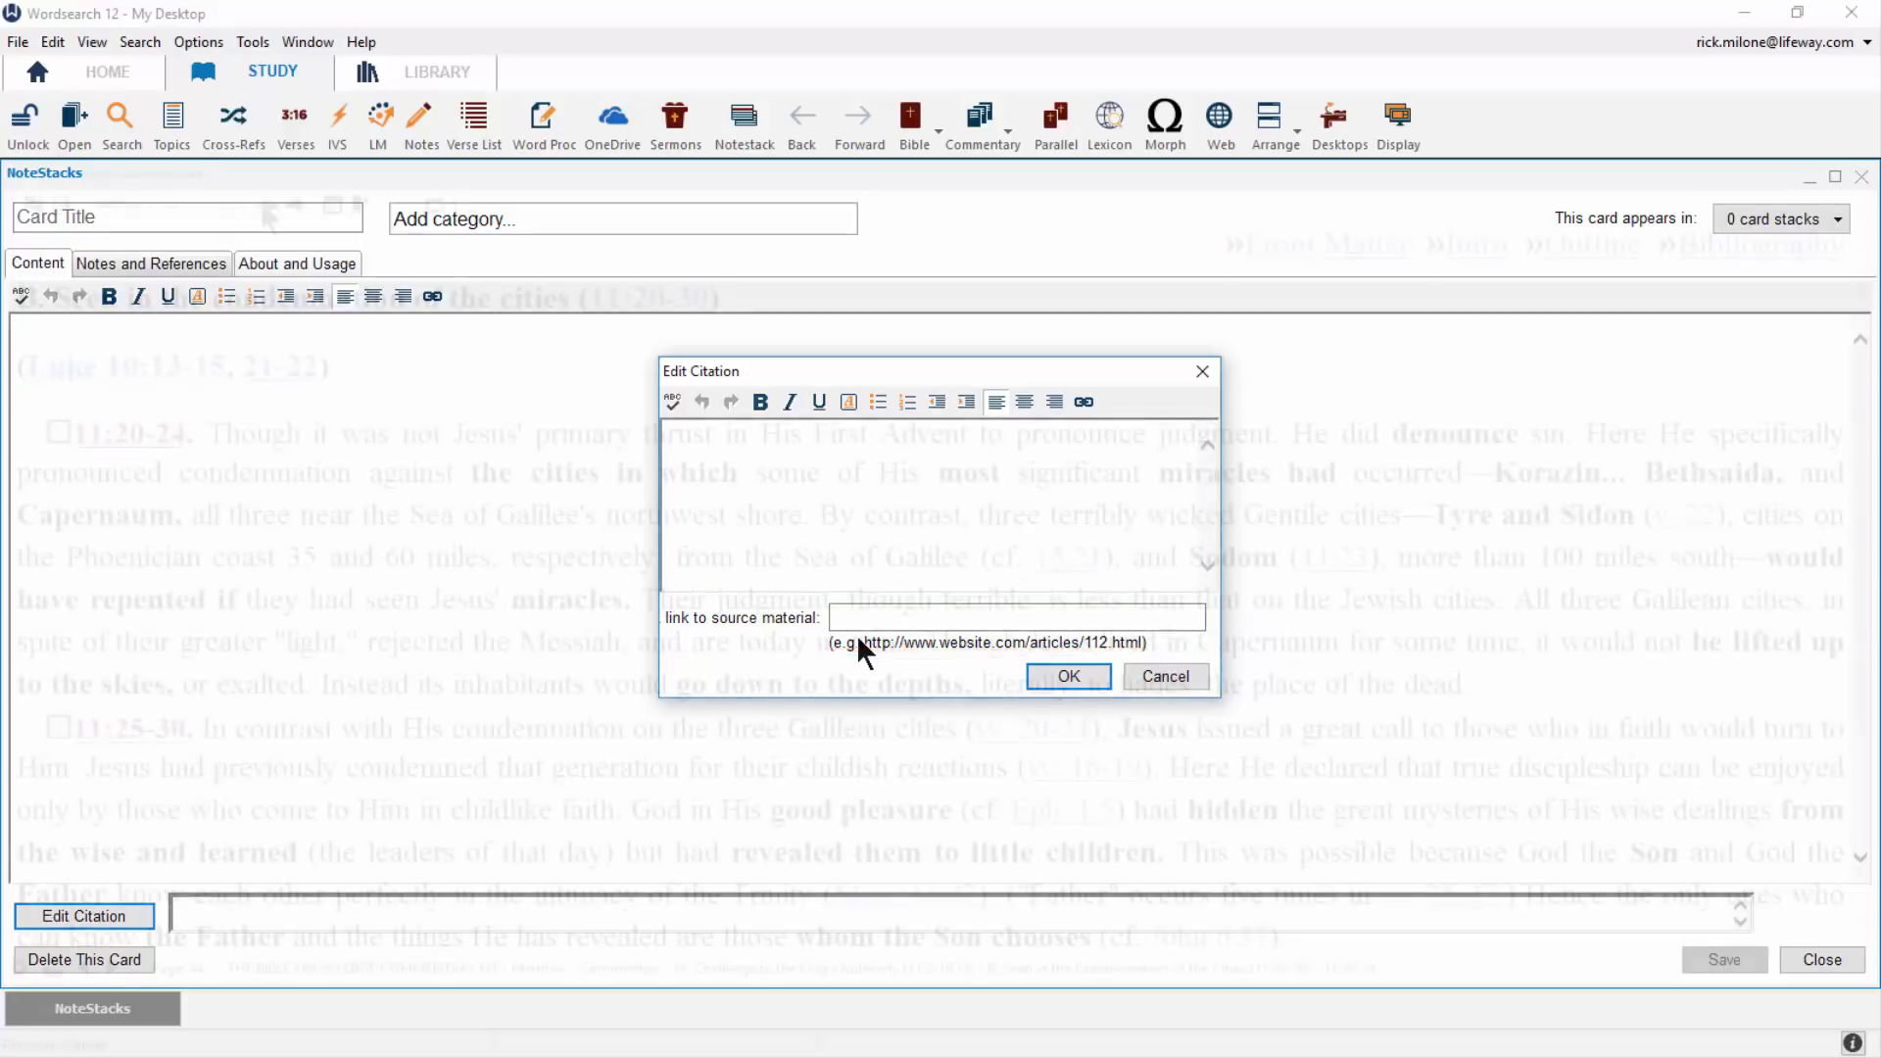
Create a NoteStack note titled Condemnation from the Matthew 11:20-24 commentary paragraph with the category Babylon, and open it for editing
{"action": "left_click", "coordinate": [296, 205]}
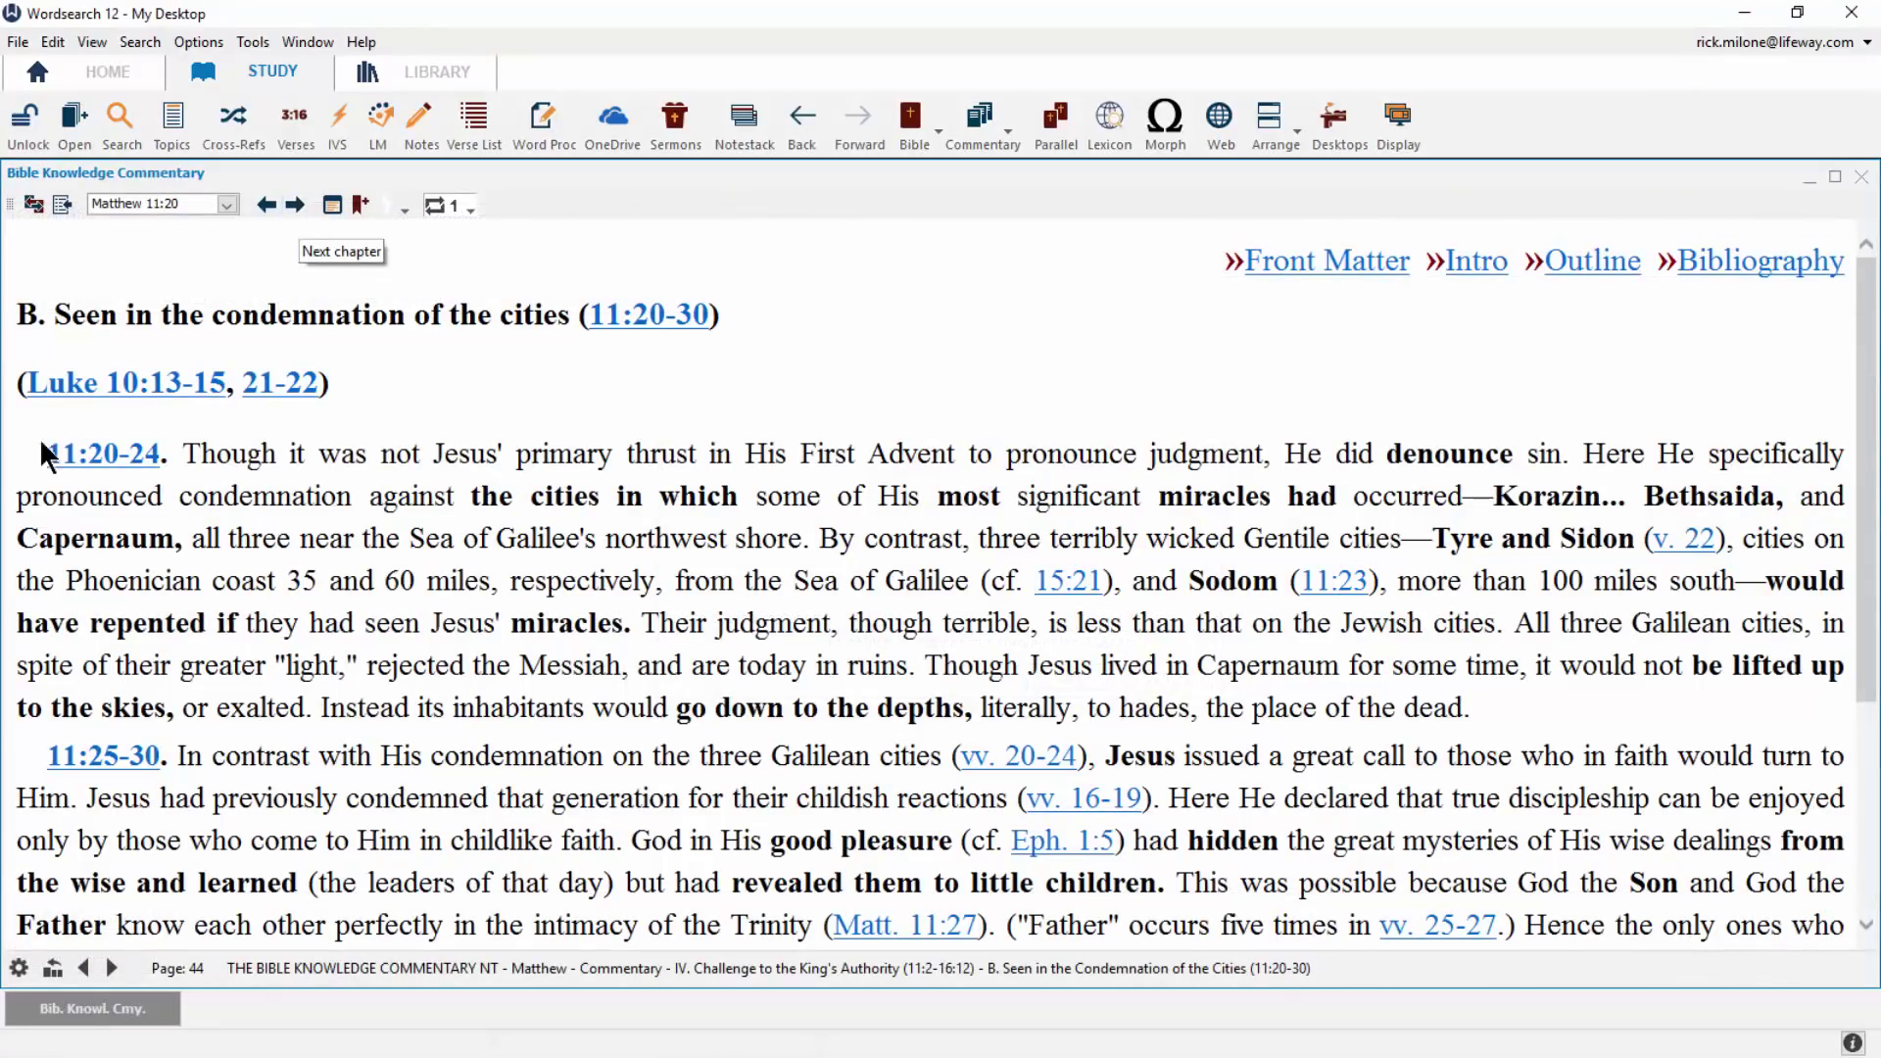
{"action": "left_click_drag", "start_coordinate": [46, 448], "coordinate": [1542, 728]}
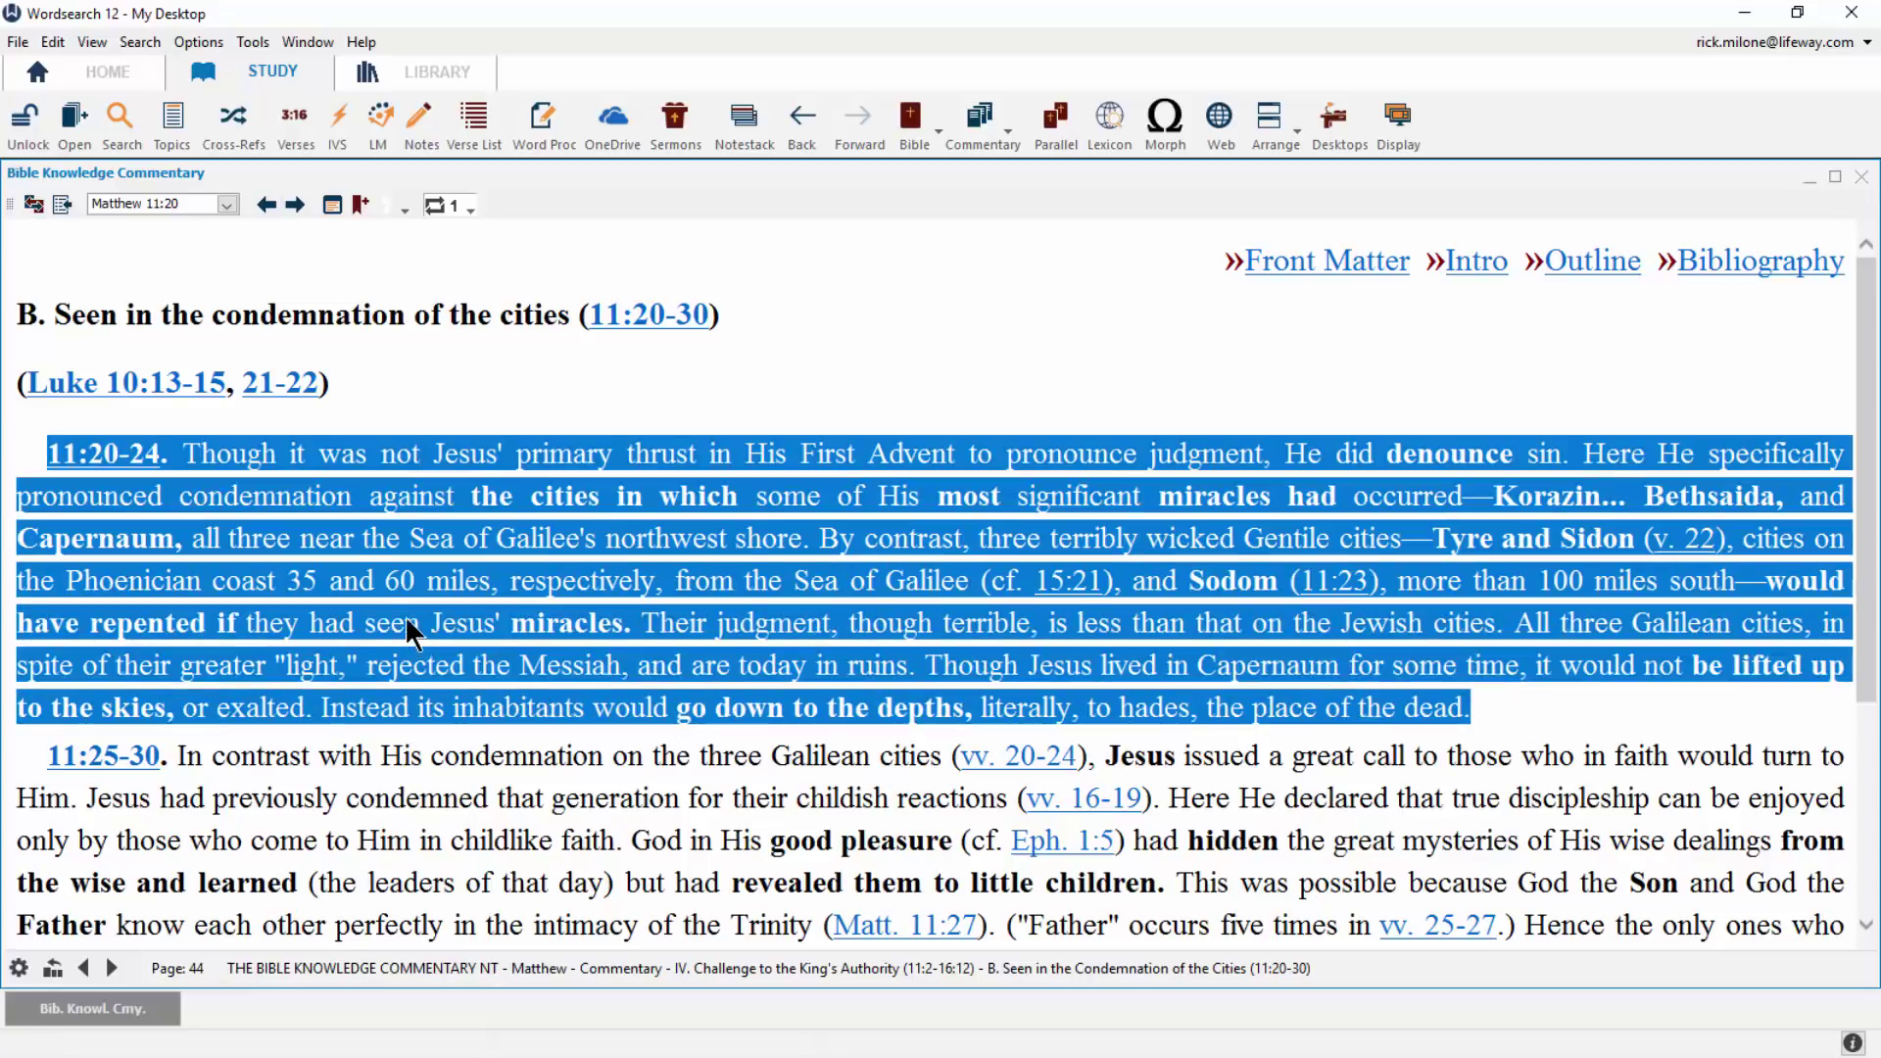
{"action": "right_click", "coordinate": [261, 550]}
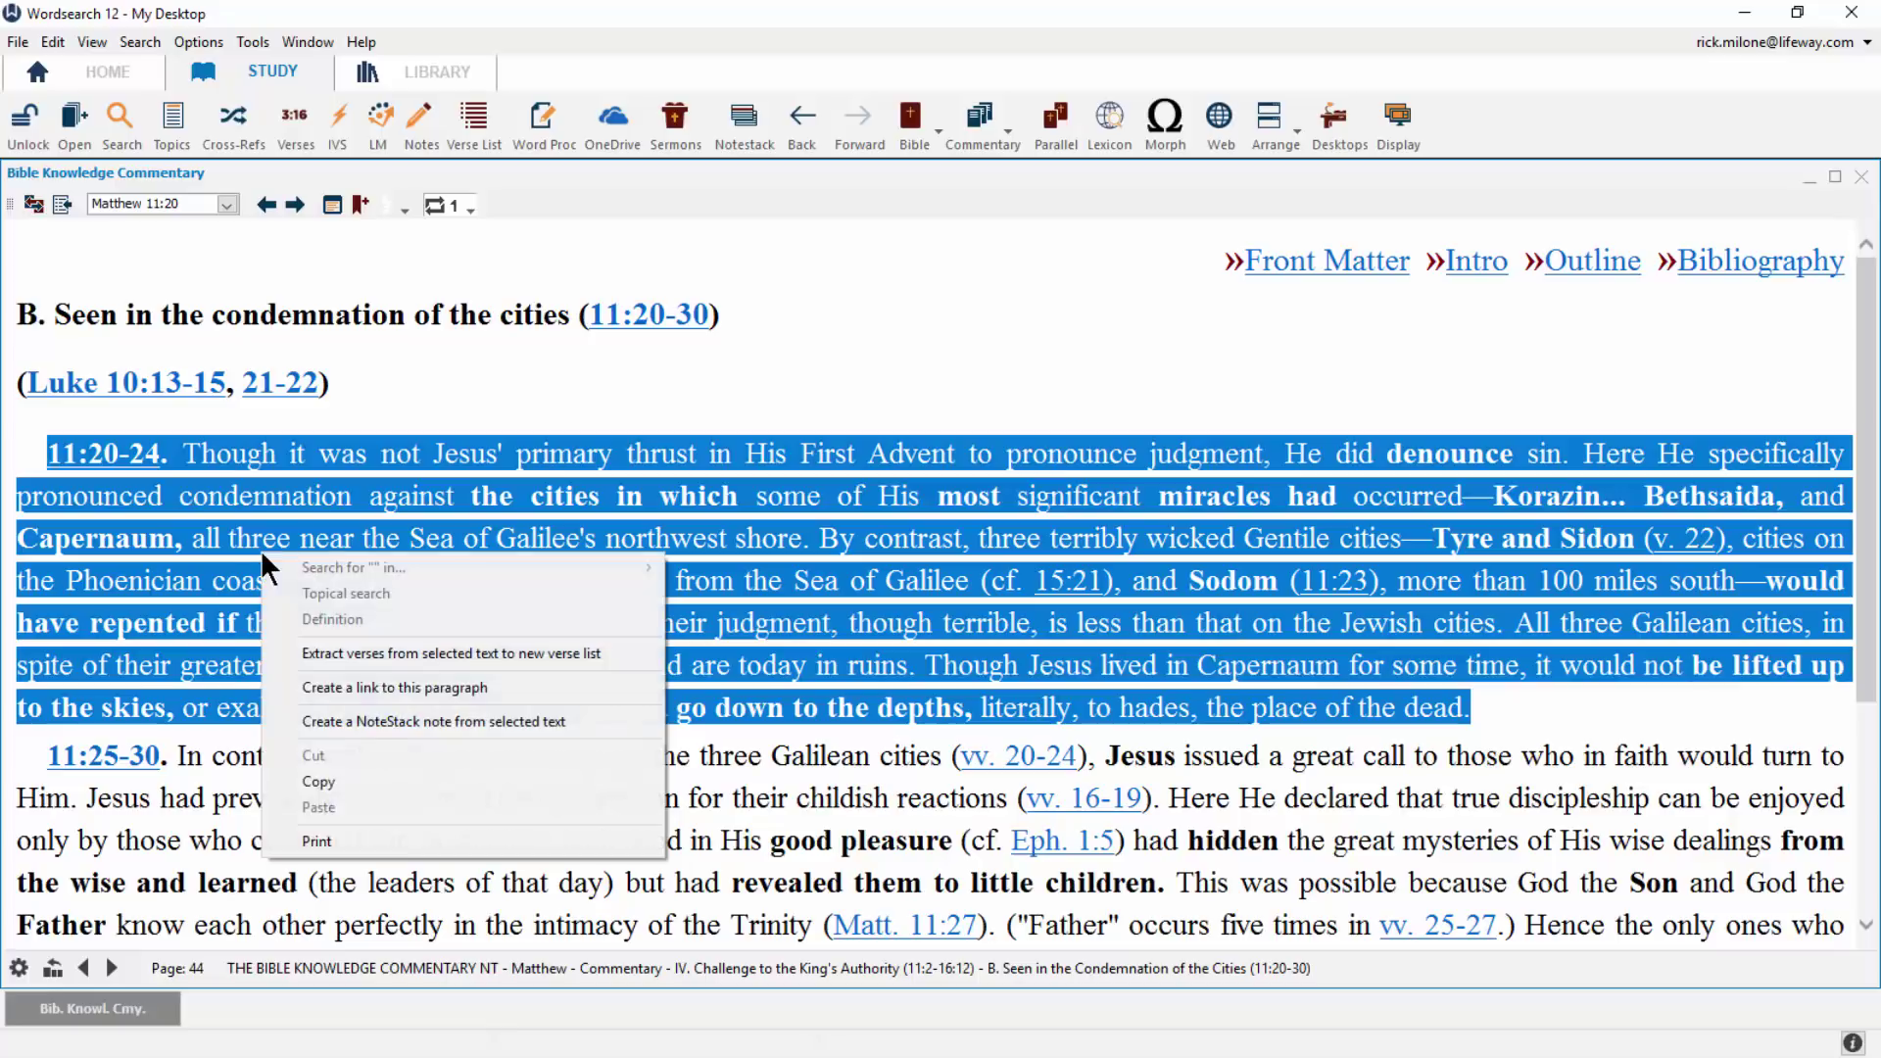
{"action": "left_click", "coordinate": [387, 722]}
{"action": "type", "text": "Condemnation"}
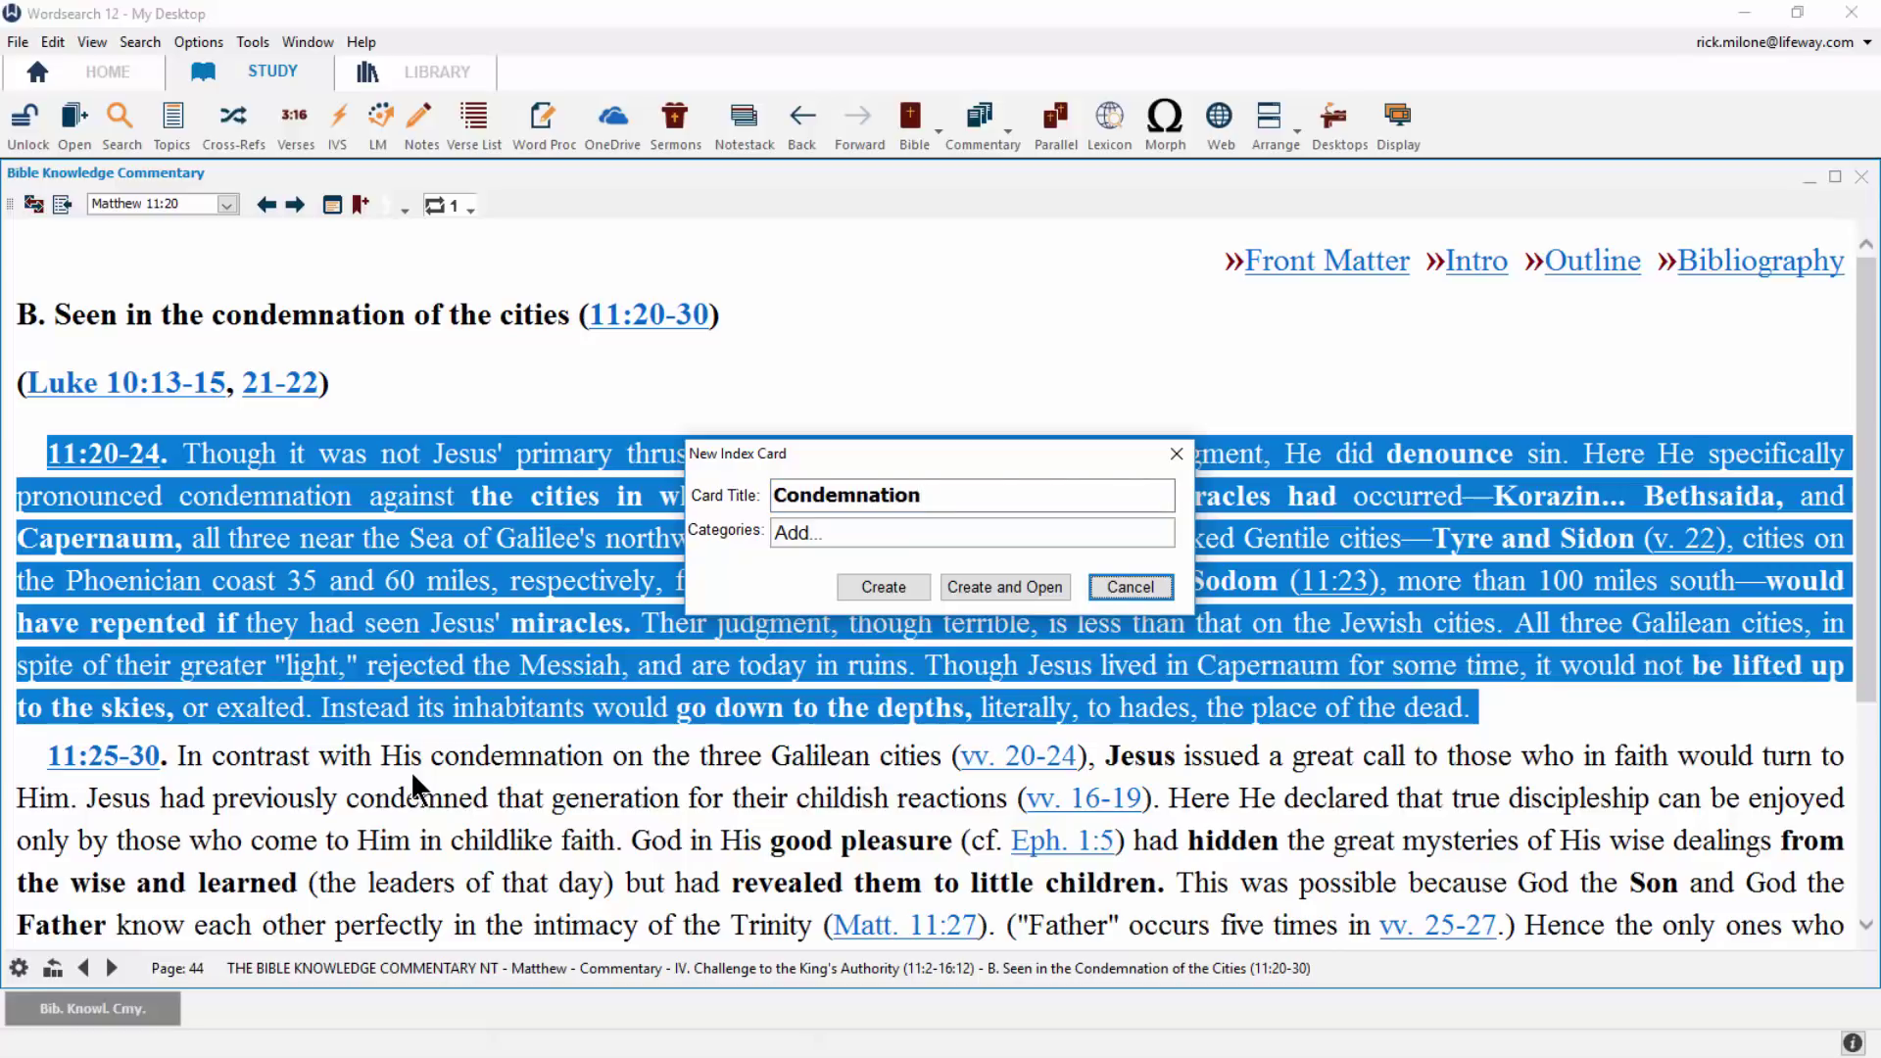
{"action": "left_click", "coordinate": [801, 539]}
{"action": "left_click", "coordinate": [784, 597]}
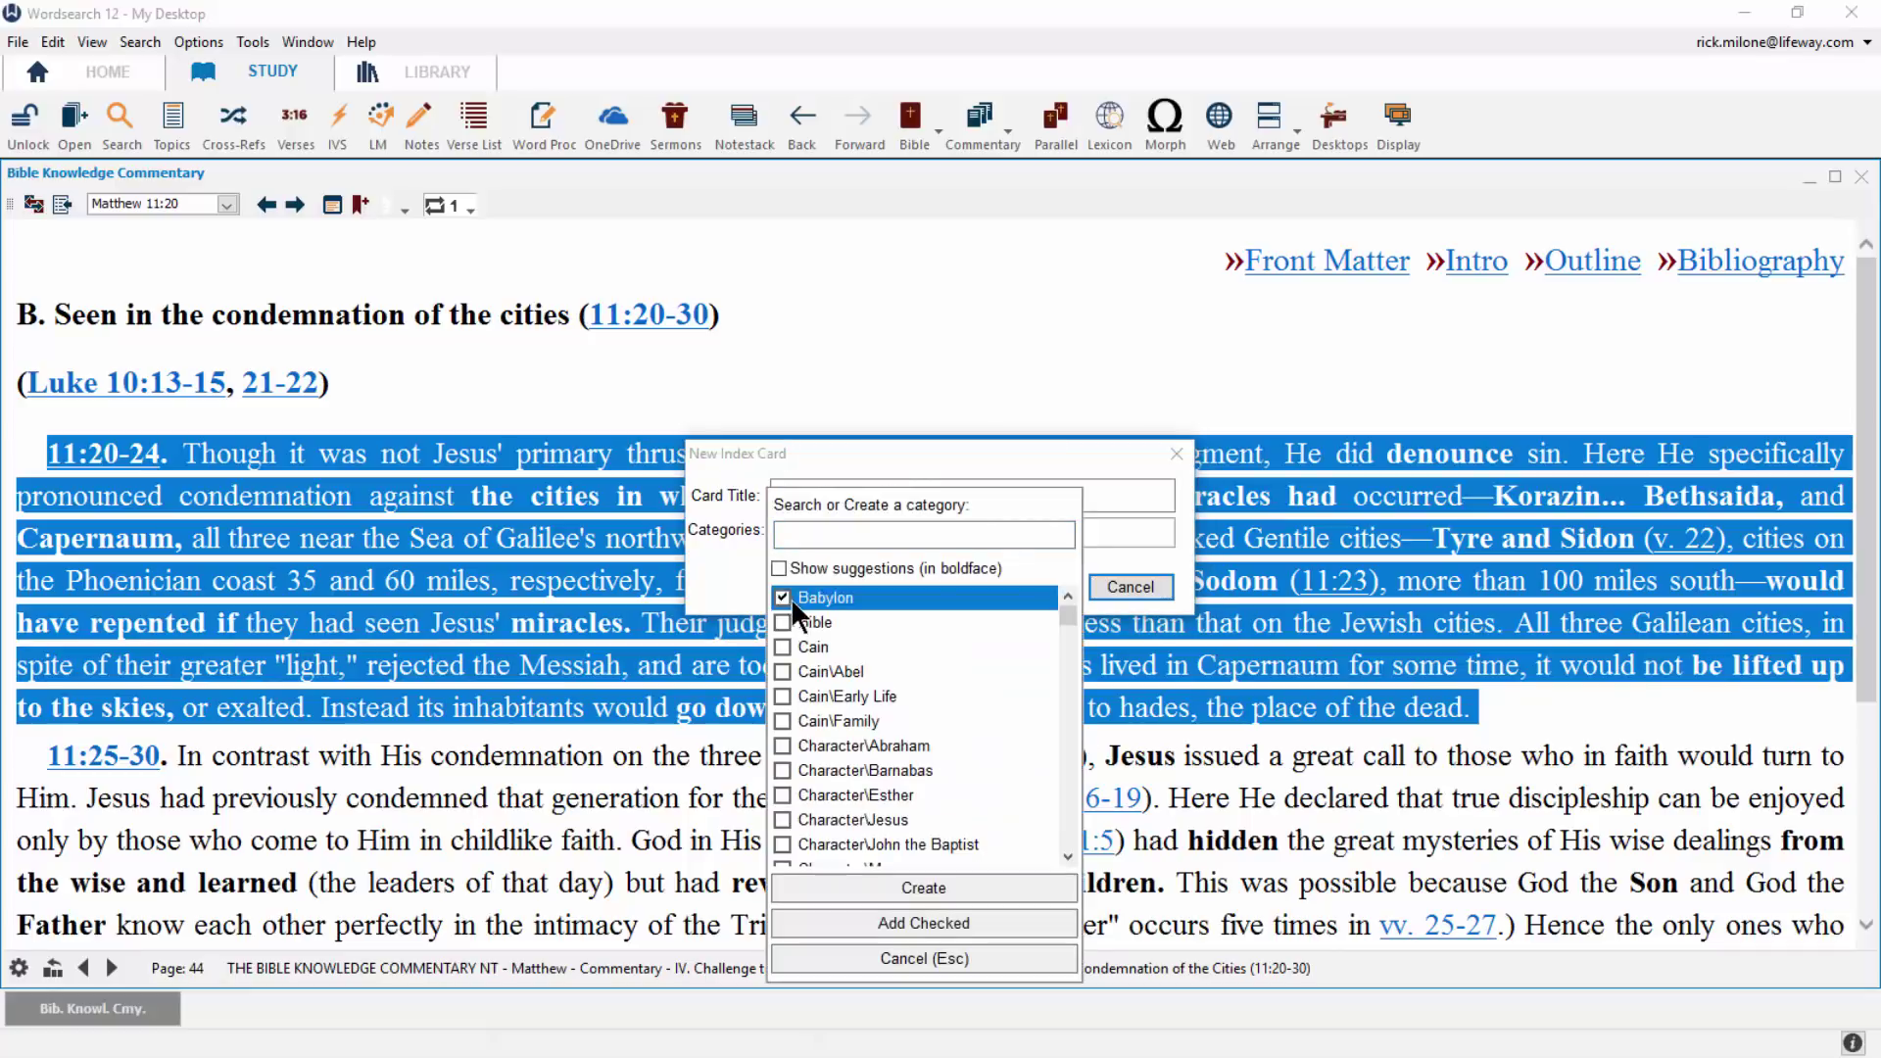
{"action": "left_click", "coordinate": [922, 929]}
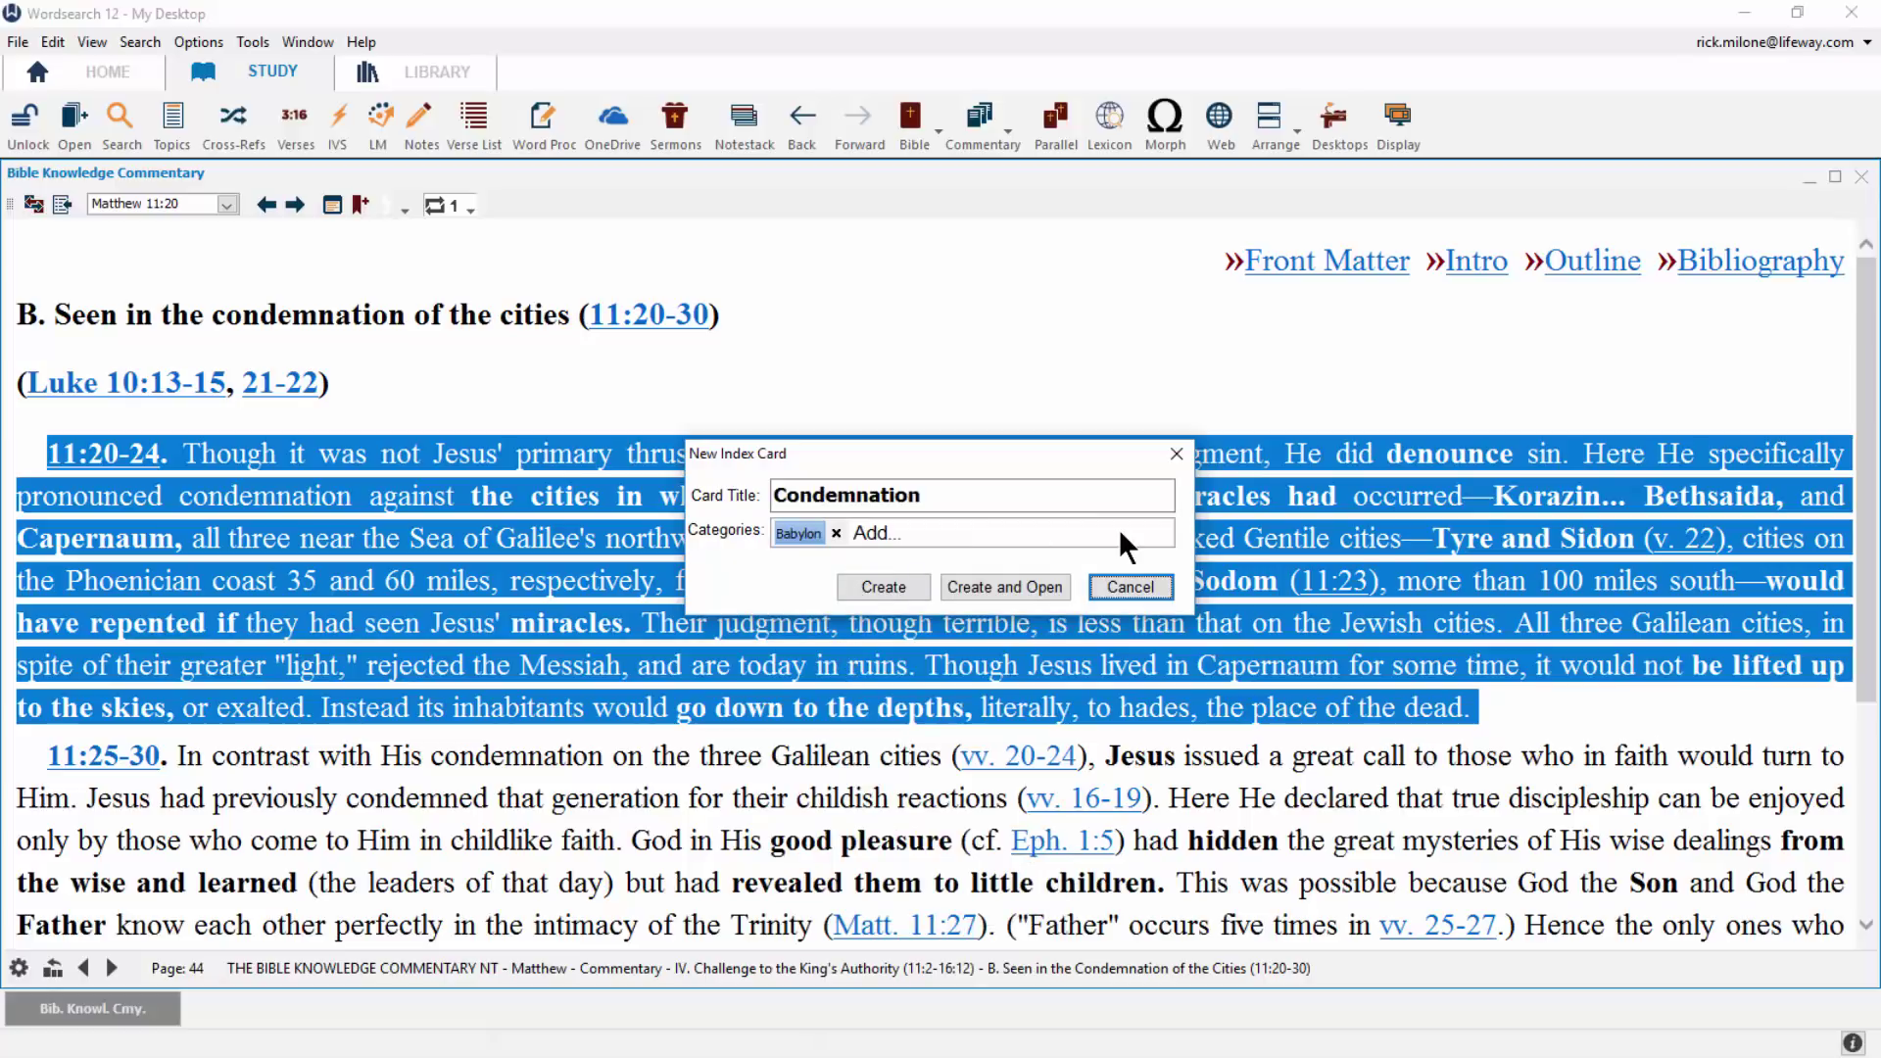
{"action": "left_click", "coordinate": [970, 584]}
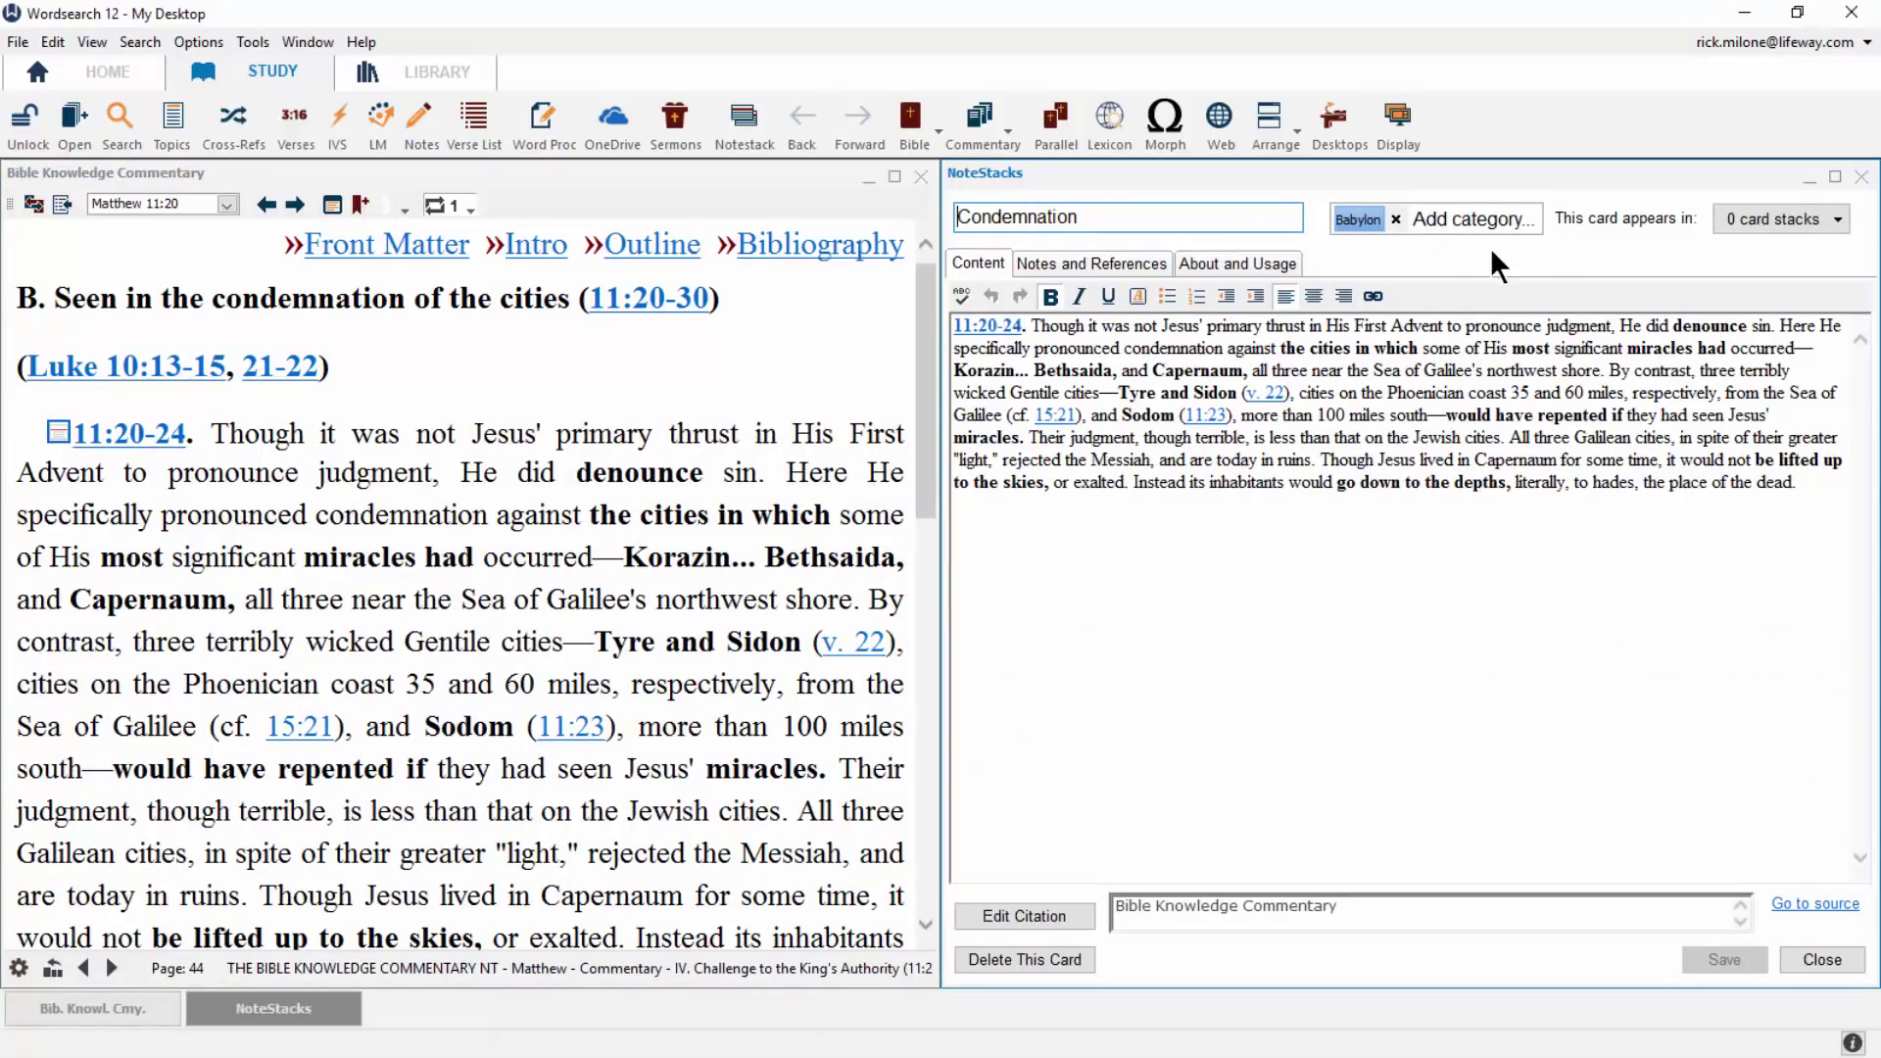
Include the Condemnation card in the My NoteStack stack, then save and close the card
{"action": "left_click", "coordinate": [1089, 263]}
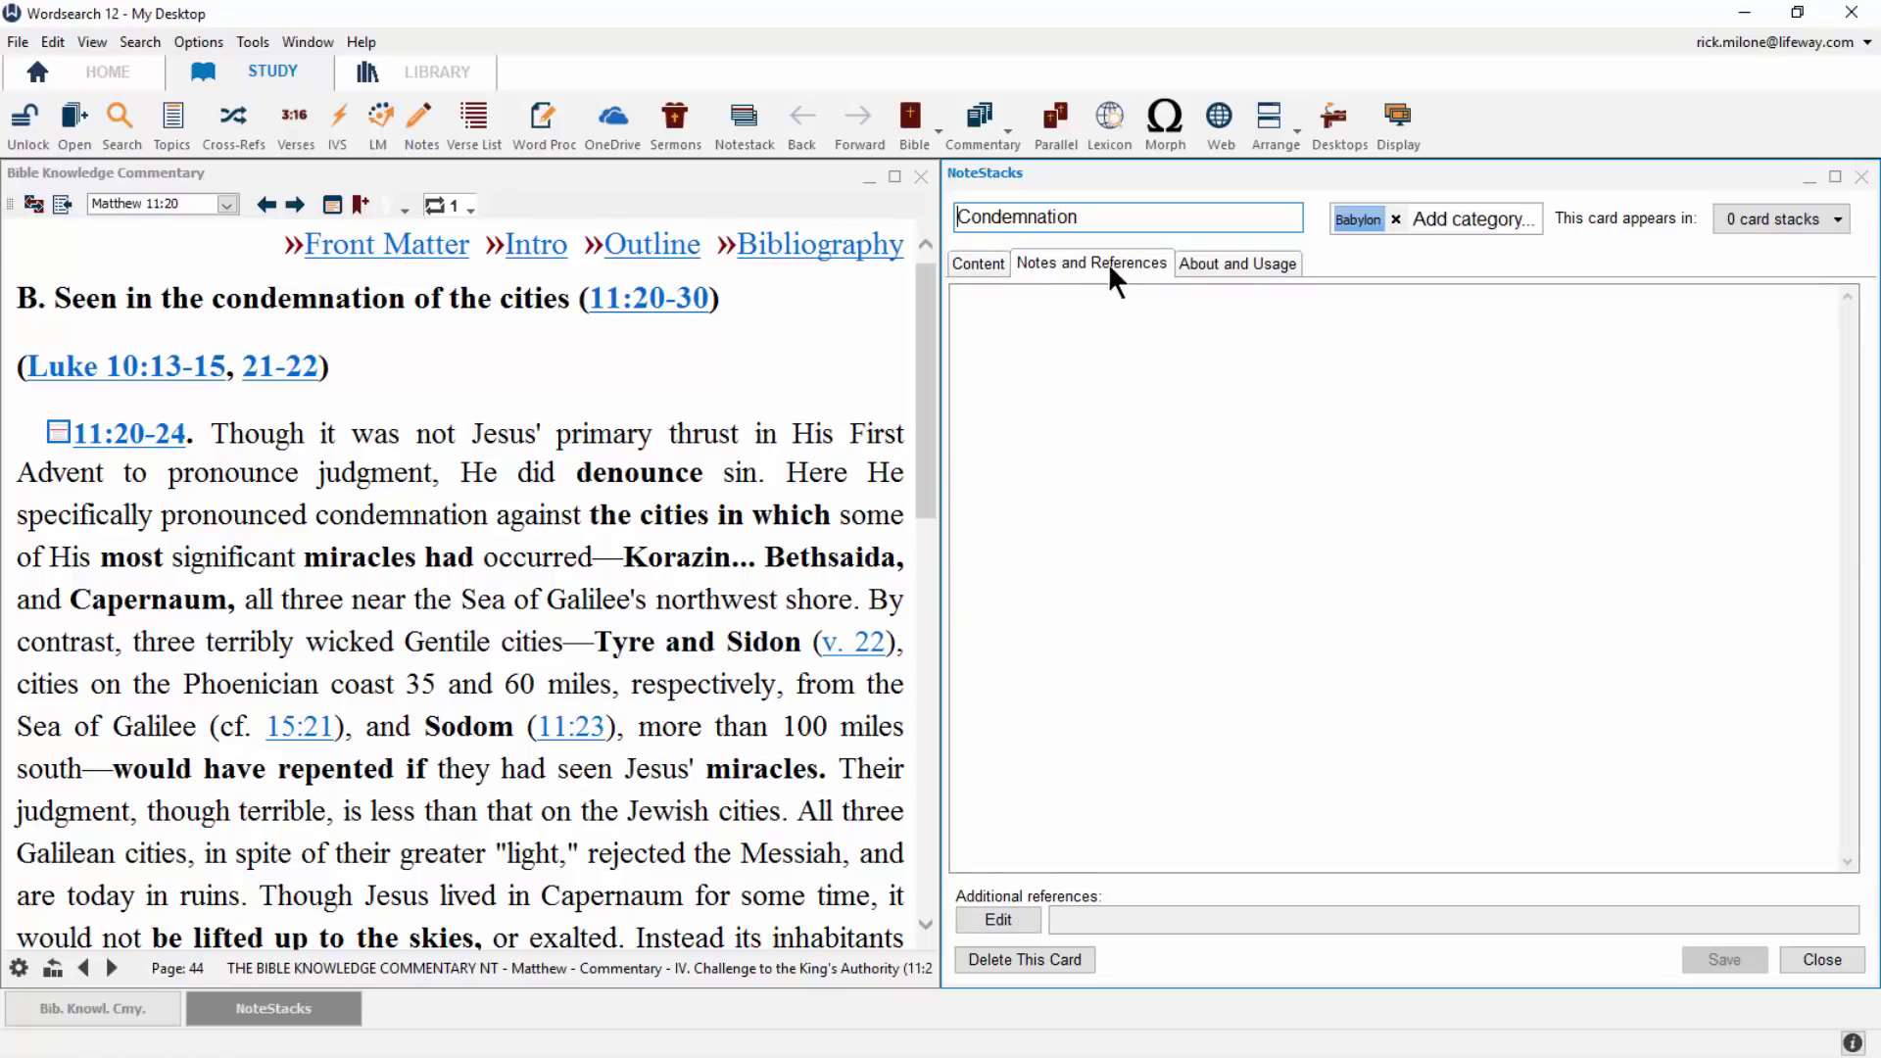
{"action": "left_click", "coordinate": [1229, 265]}
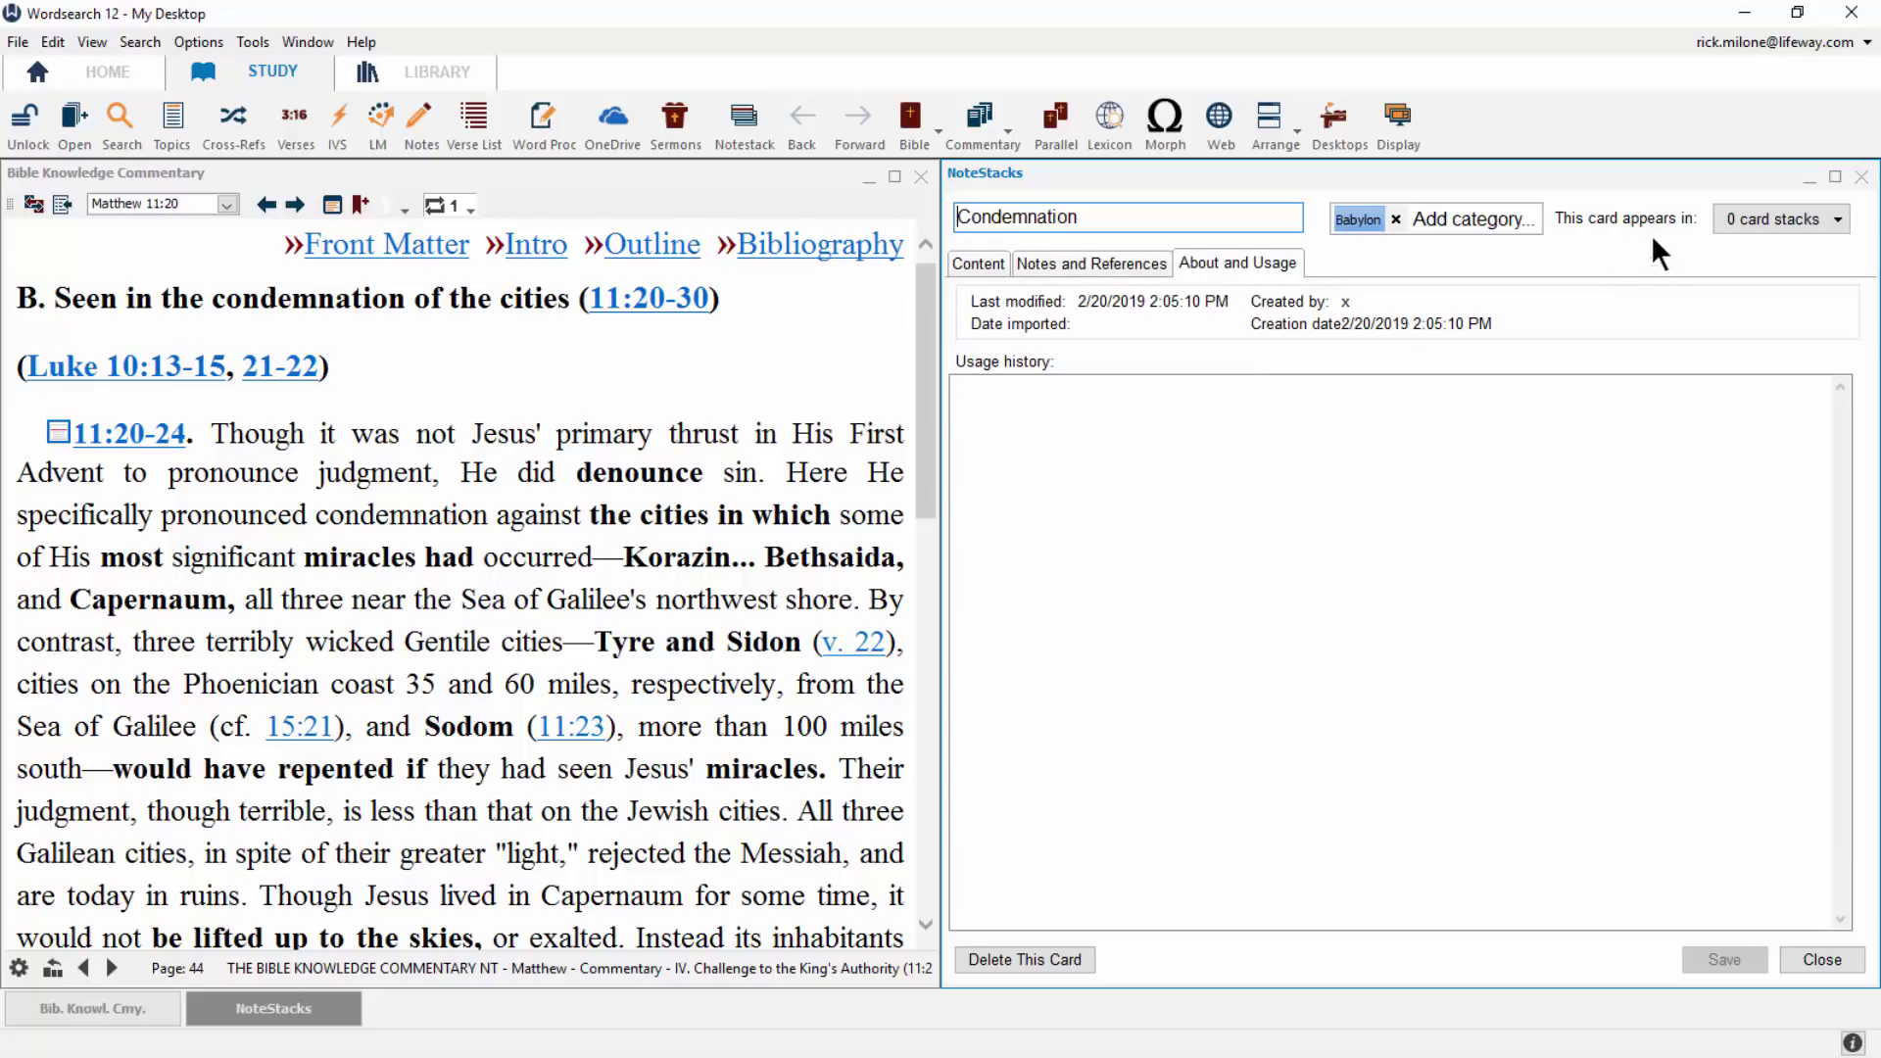
{"action": "left_click", "coordinate": [1836, 219]}
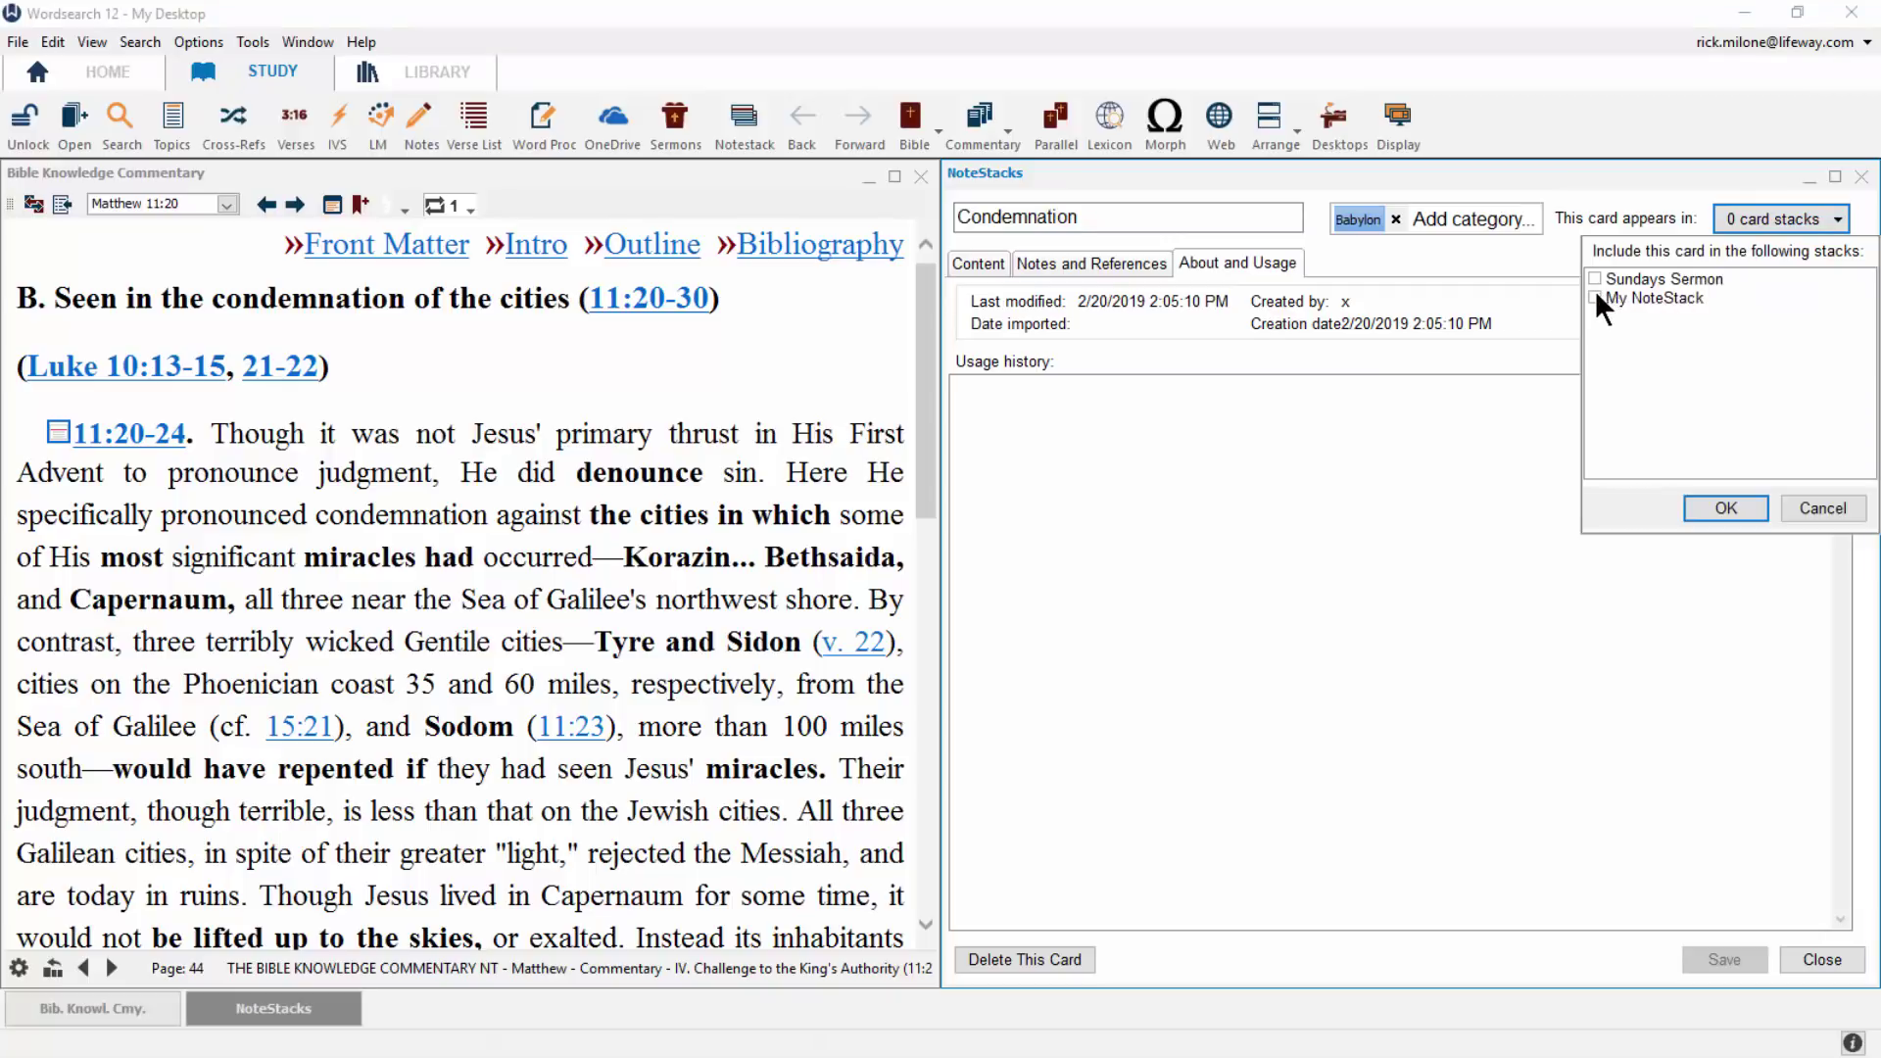
{"action": "left_click", "coordinate": [1595, 296]}
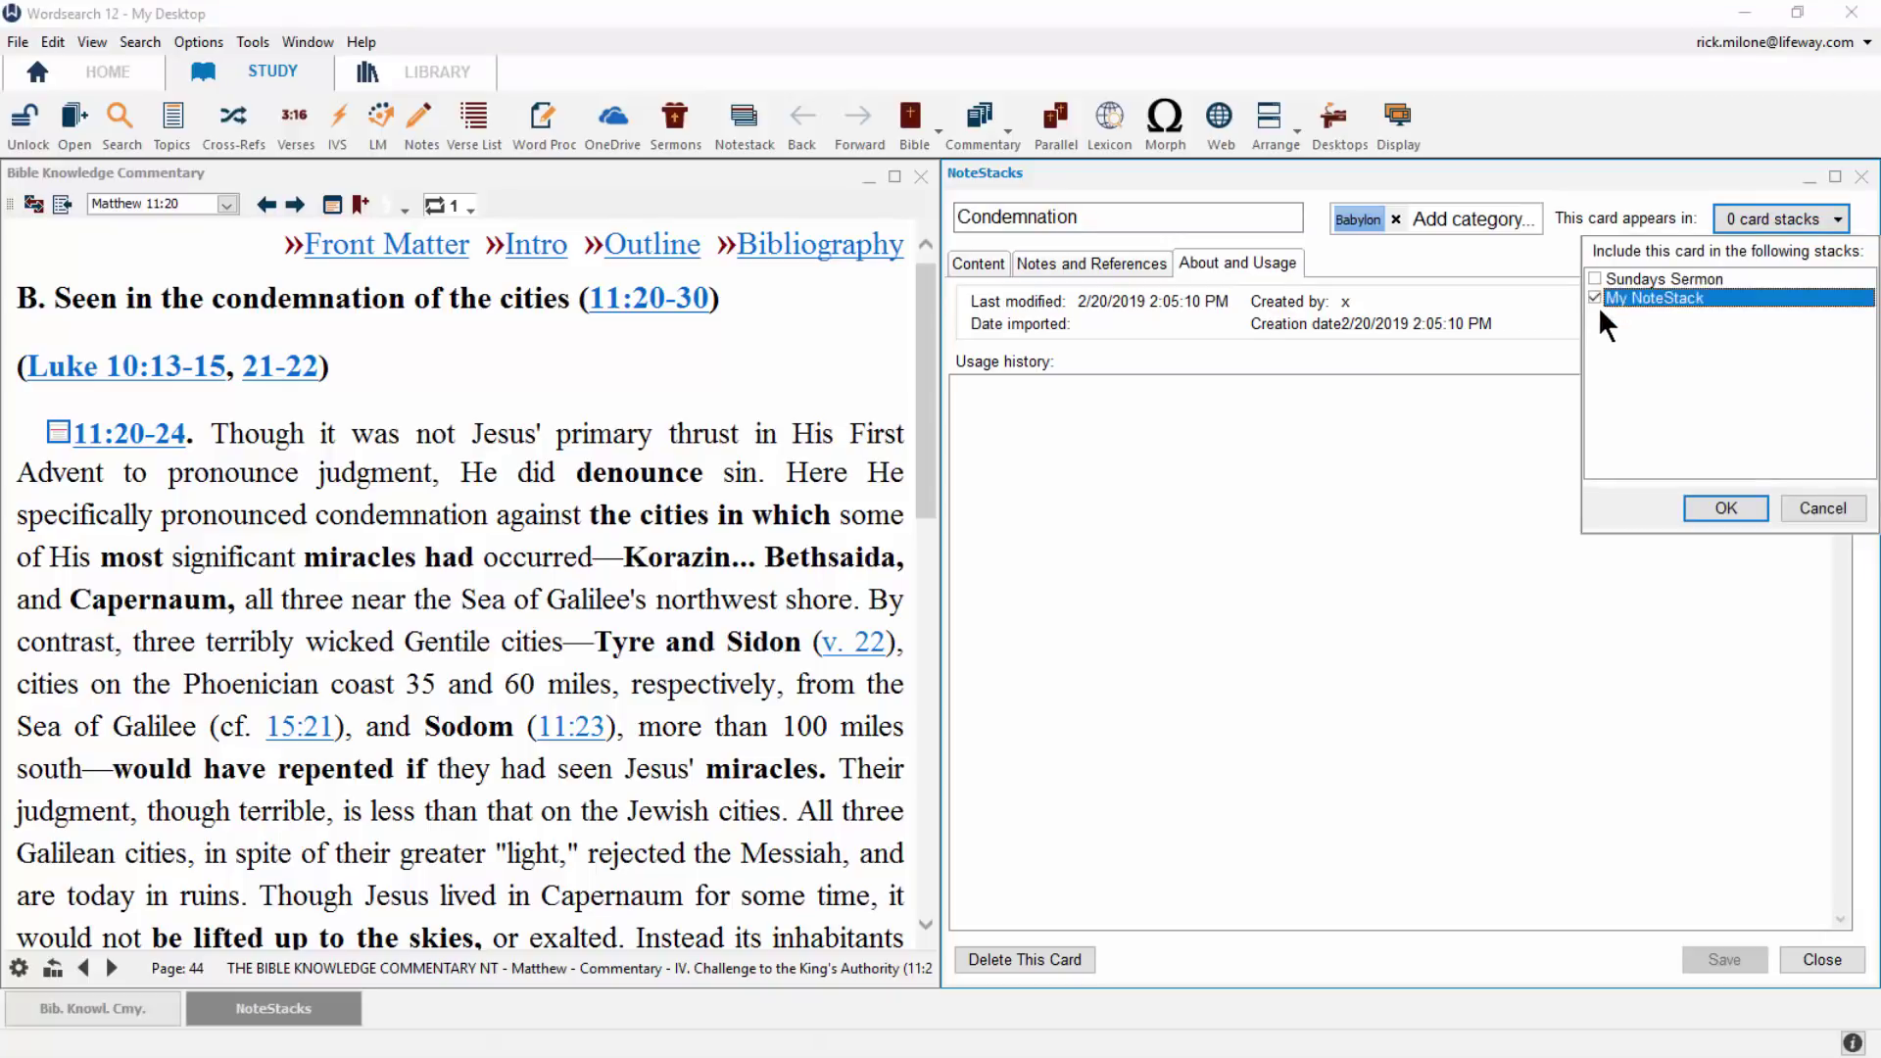
{"action": "left_click", "coordinate": [1704, 504]}
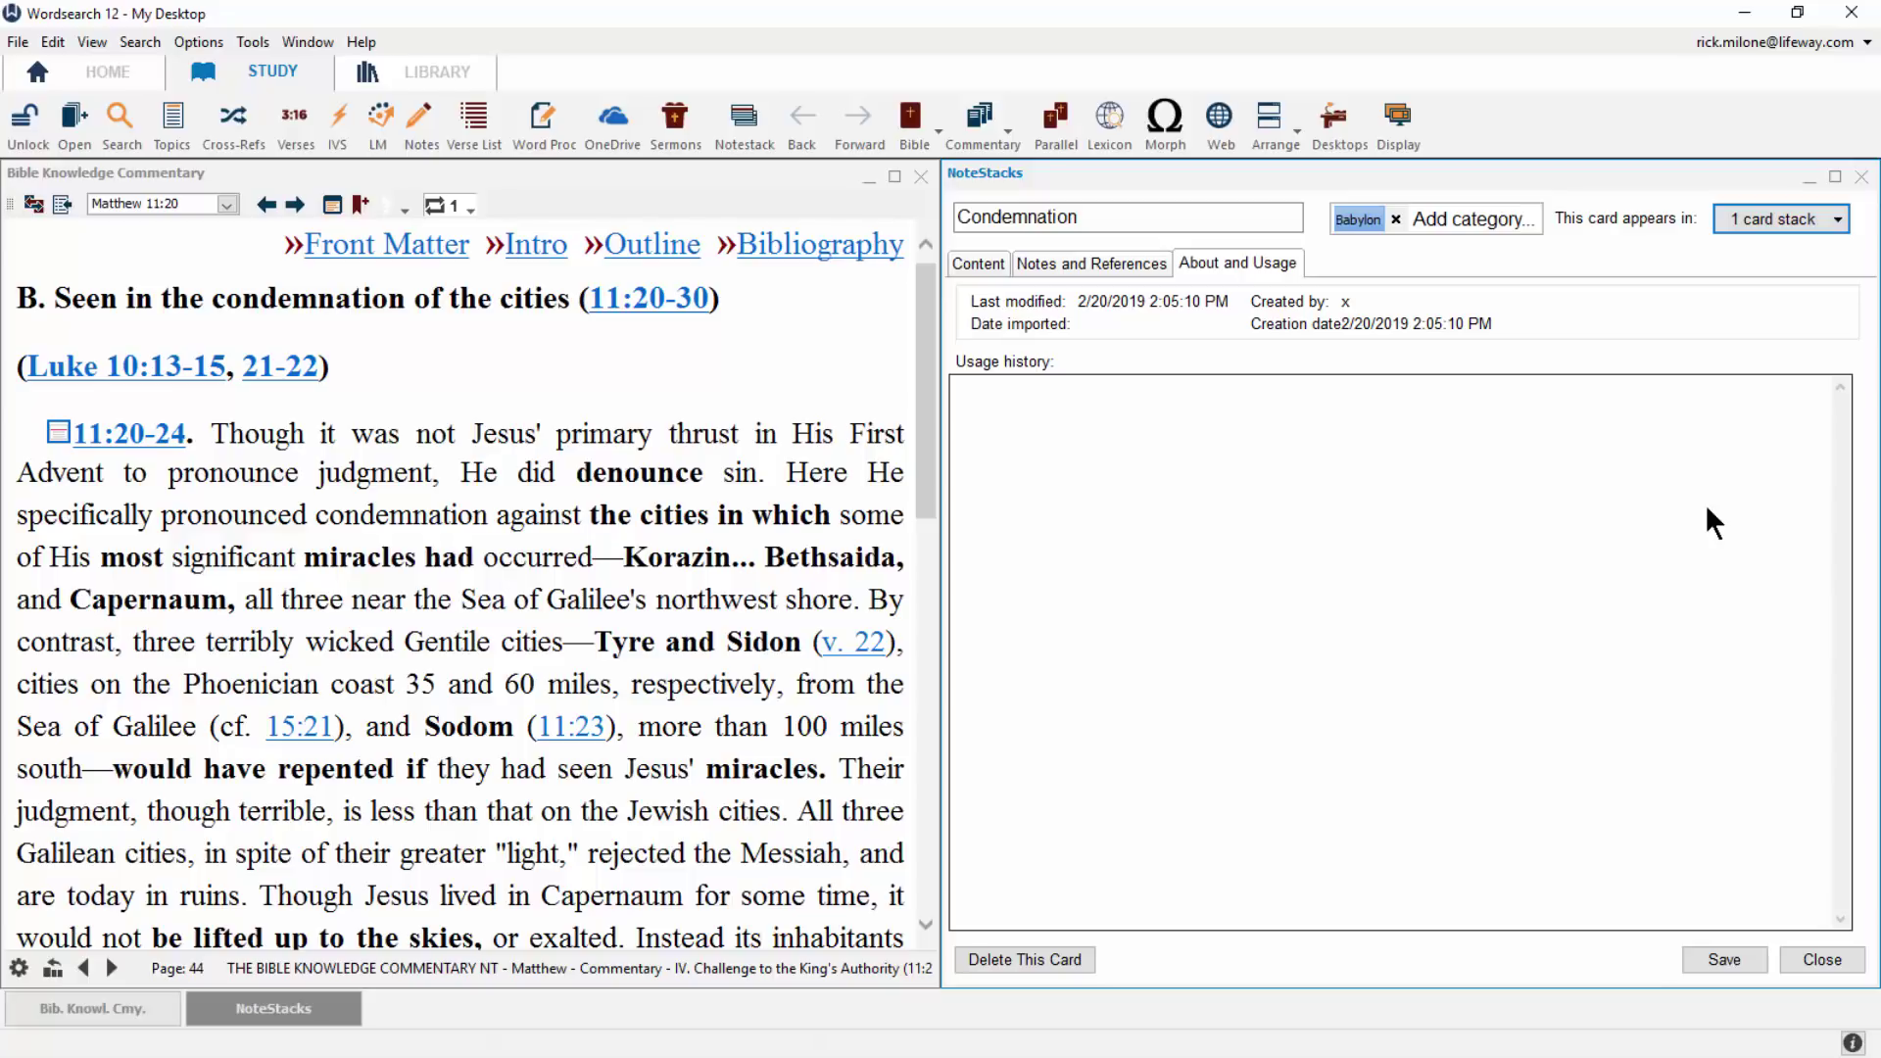
{"action": "left_click", "coordinate": [1722, 960]}
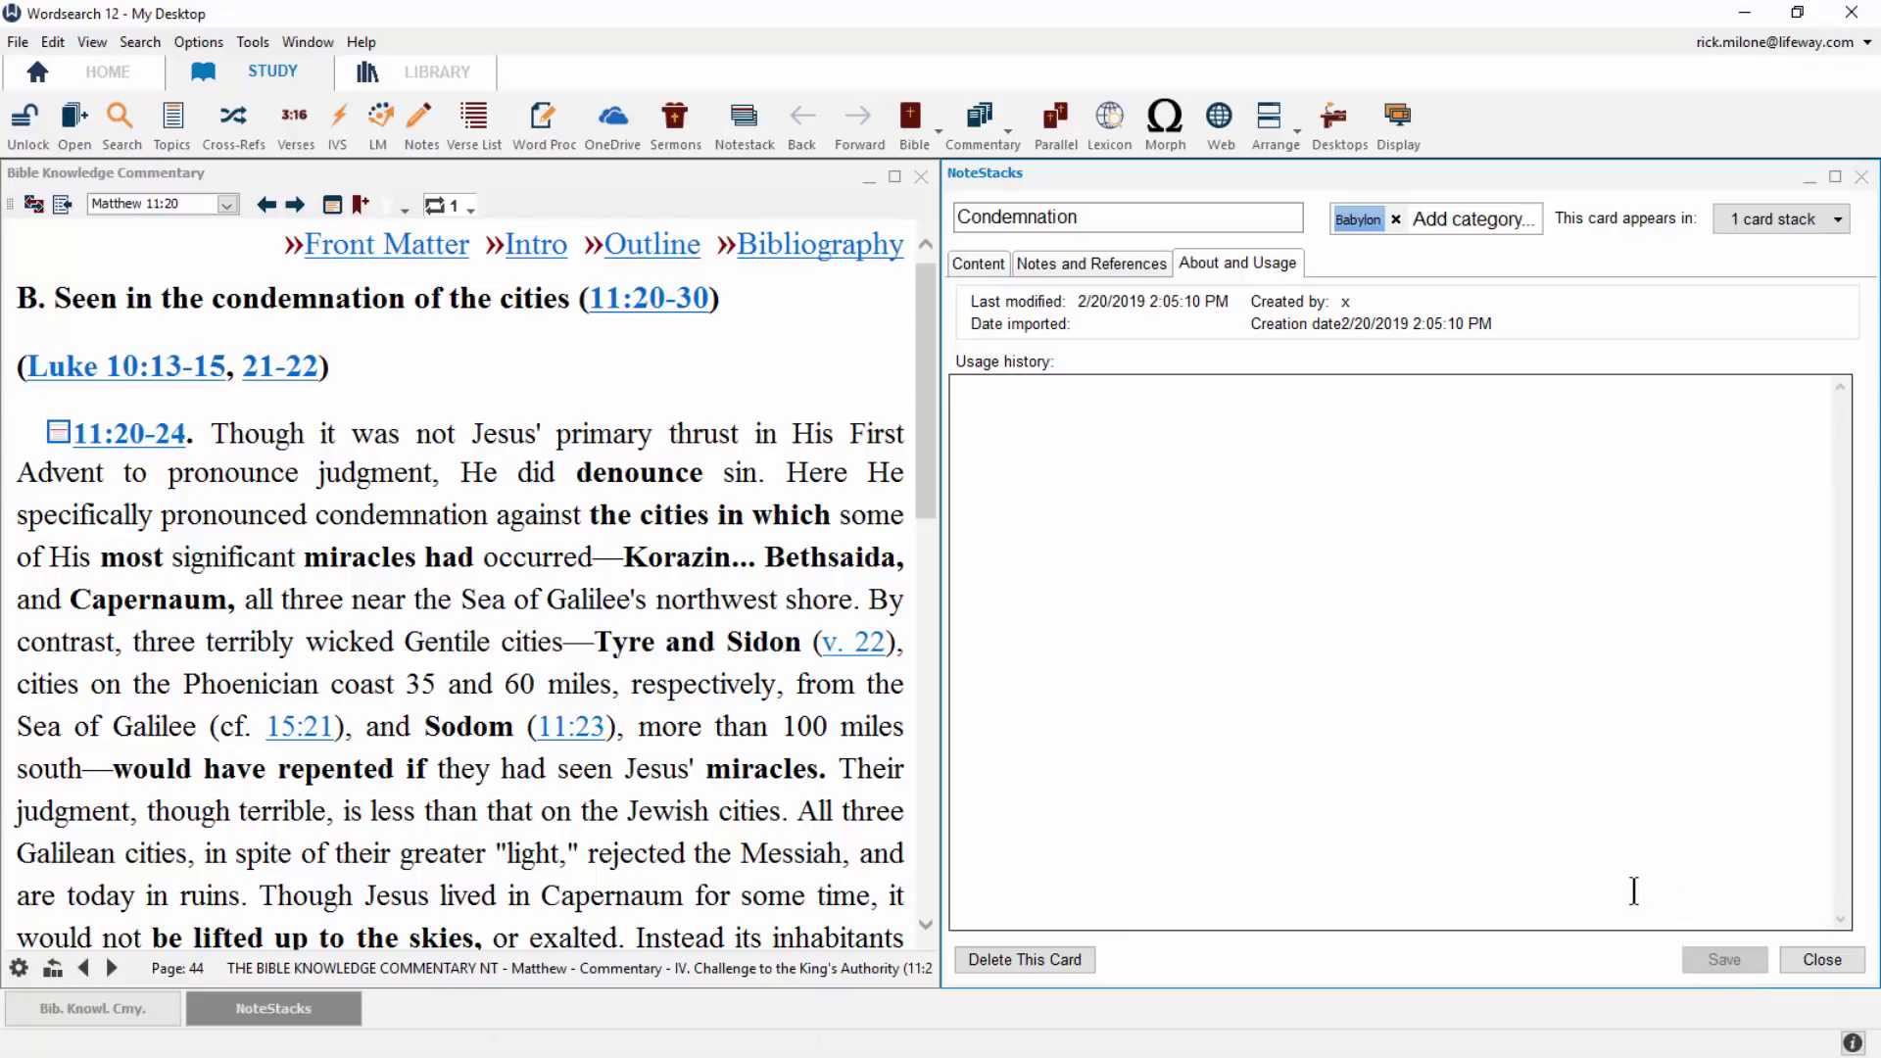
{"action": "left_click", "coordinate": [1815, 963]}
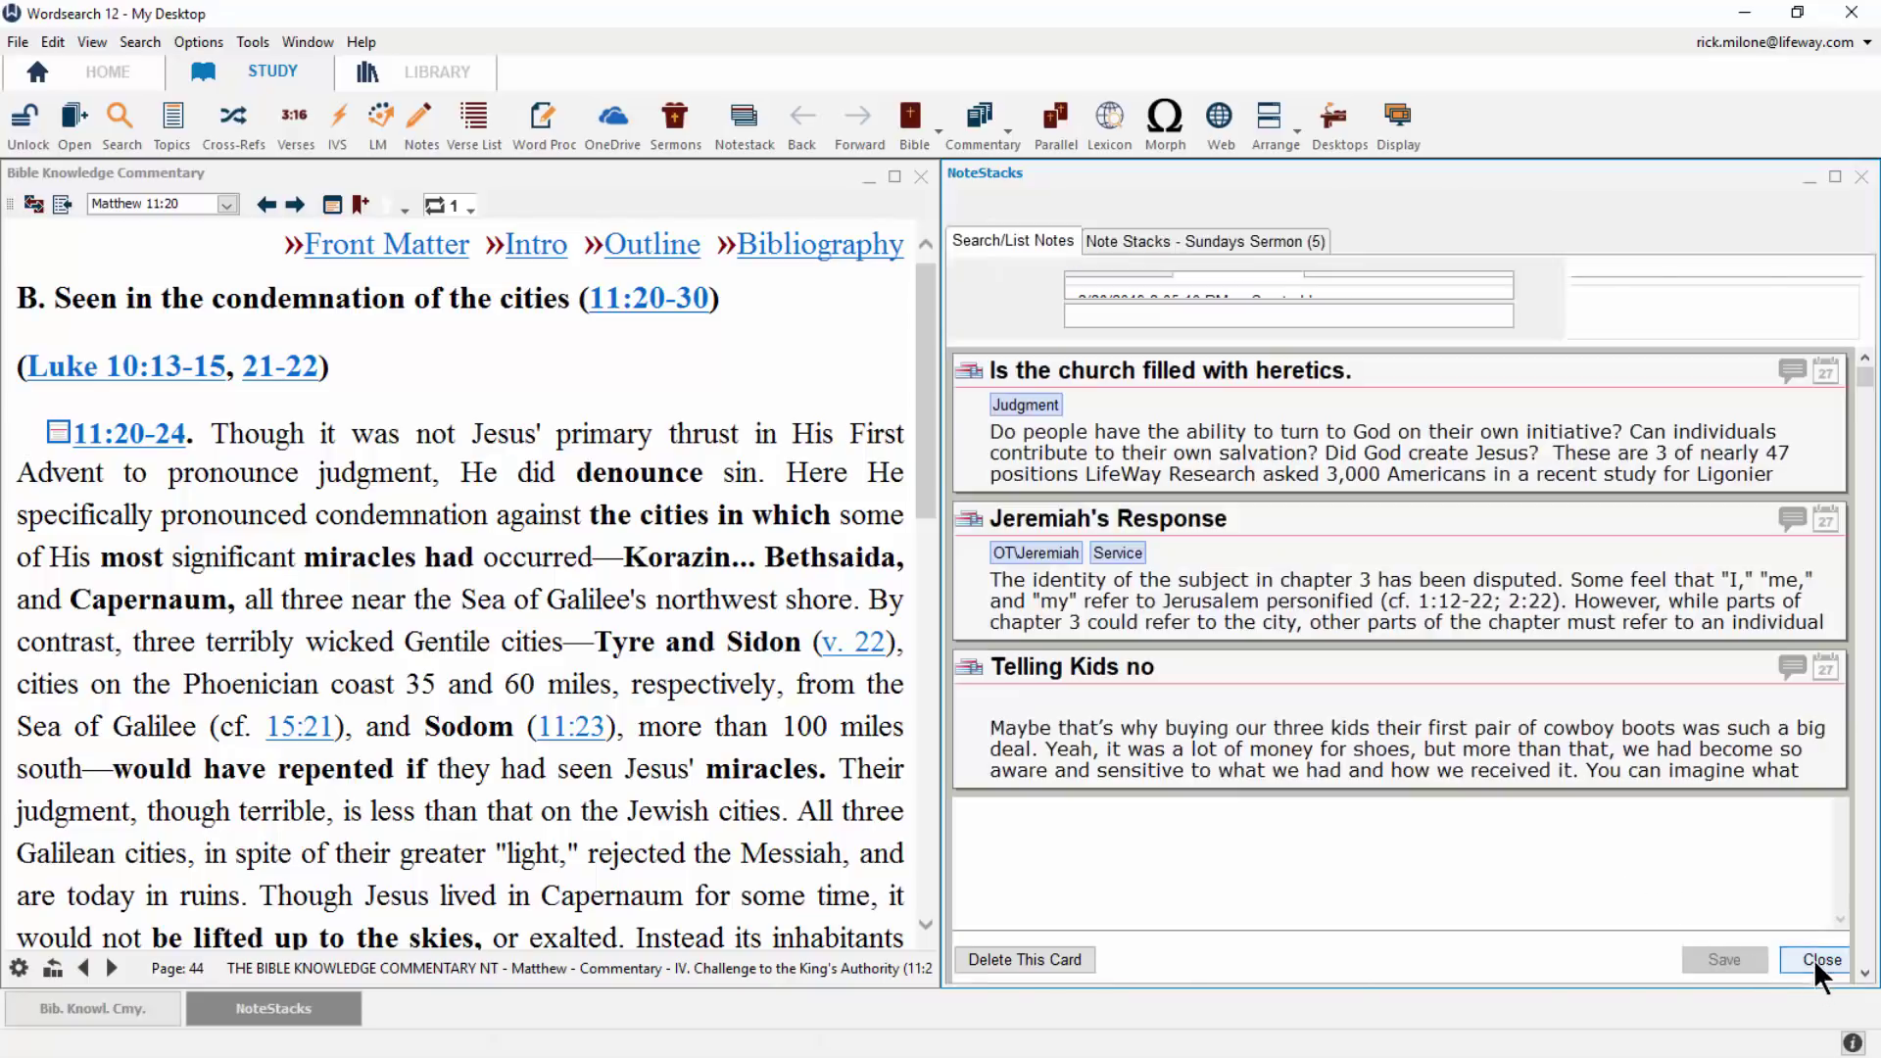
Look over the Sundays Sermon stack and the full notes list, and return to the Home page
{"action": "left_click", "coordinate": [1122, 236]}
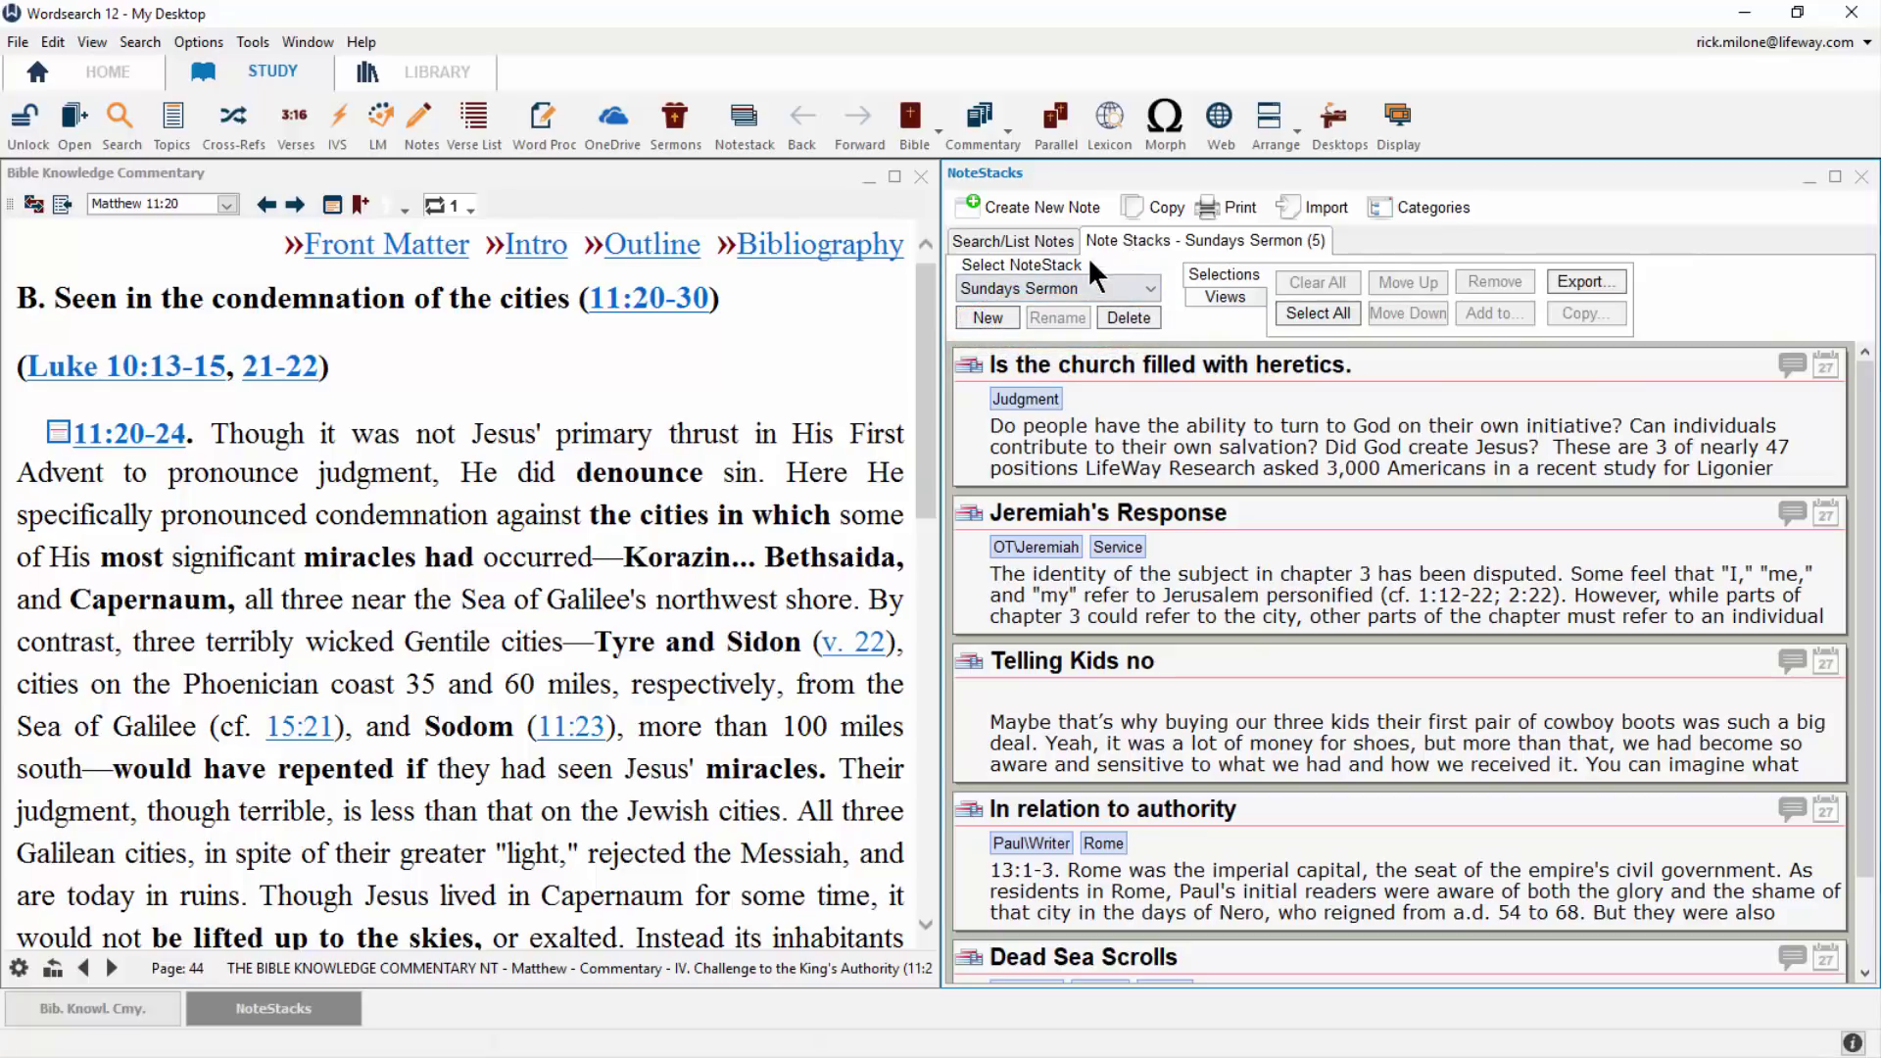
{"action": "left_click", "coordinate": [1058, 246]}
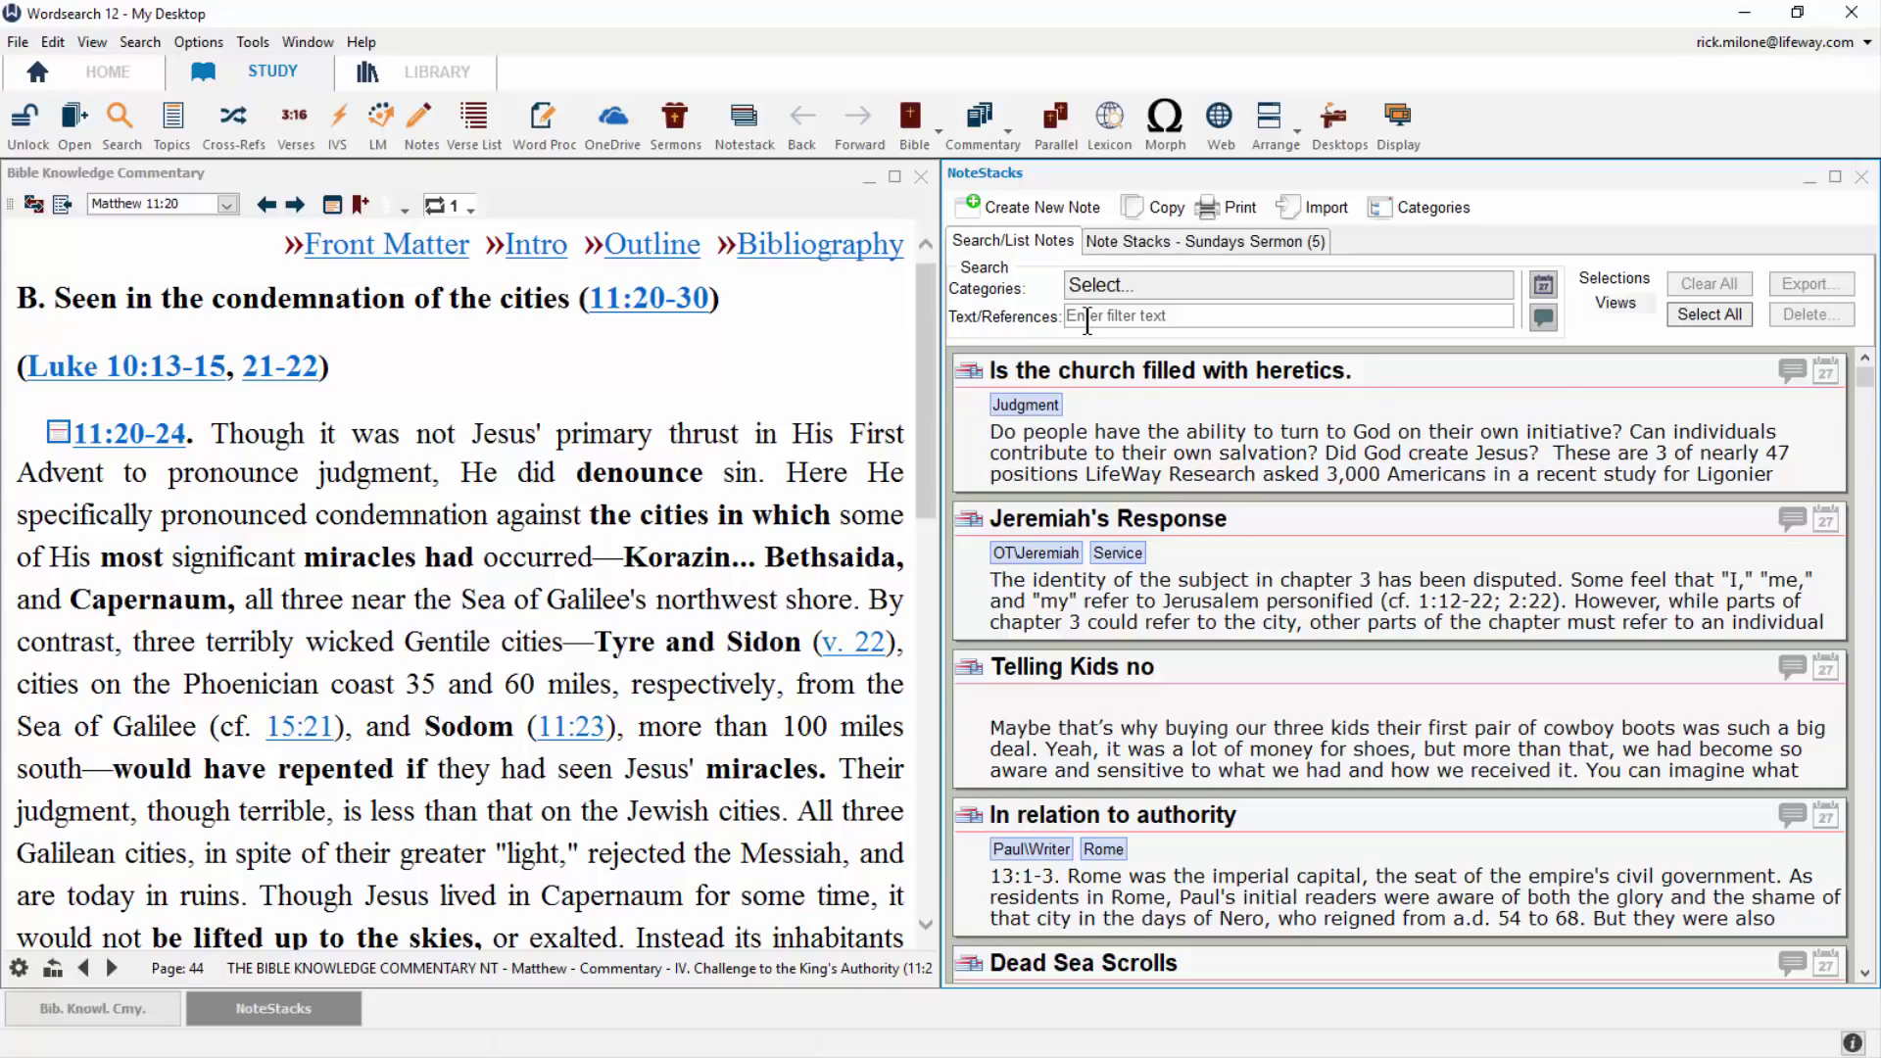
{"action": "left_click", "coordinate": [128, 71]}
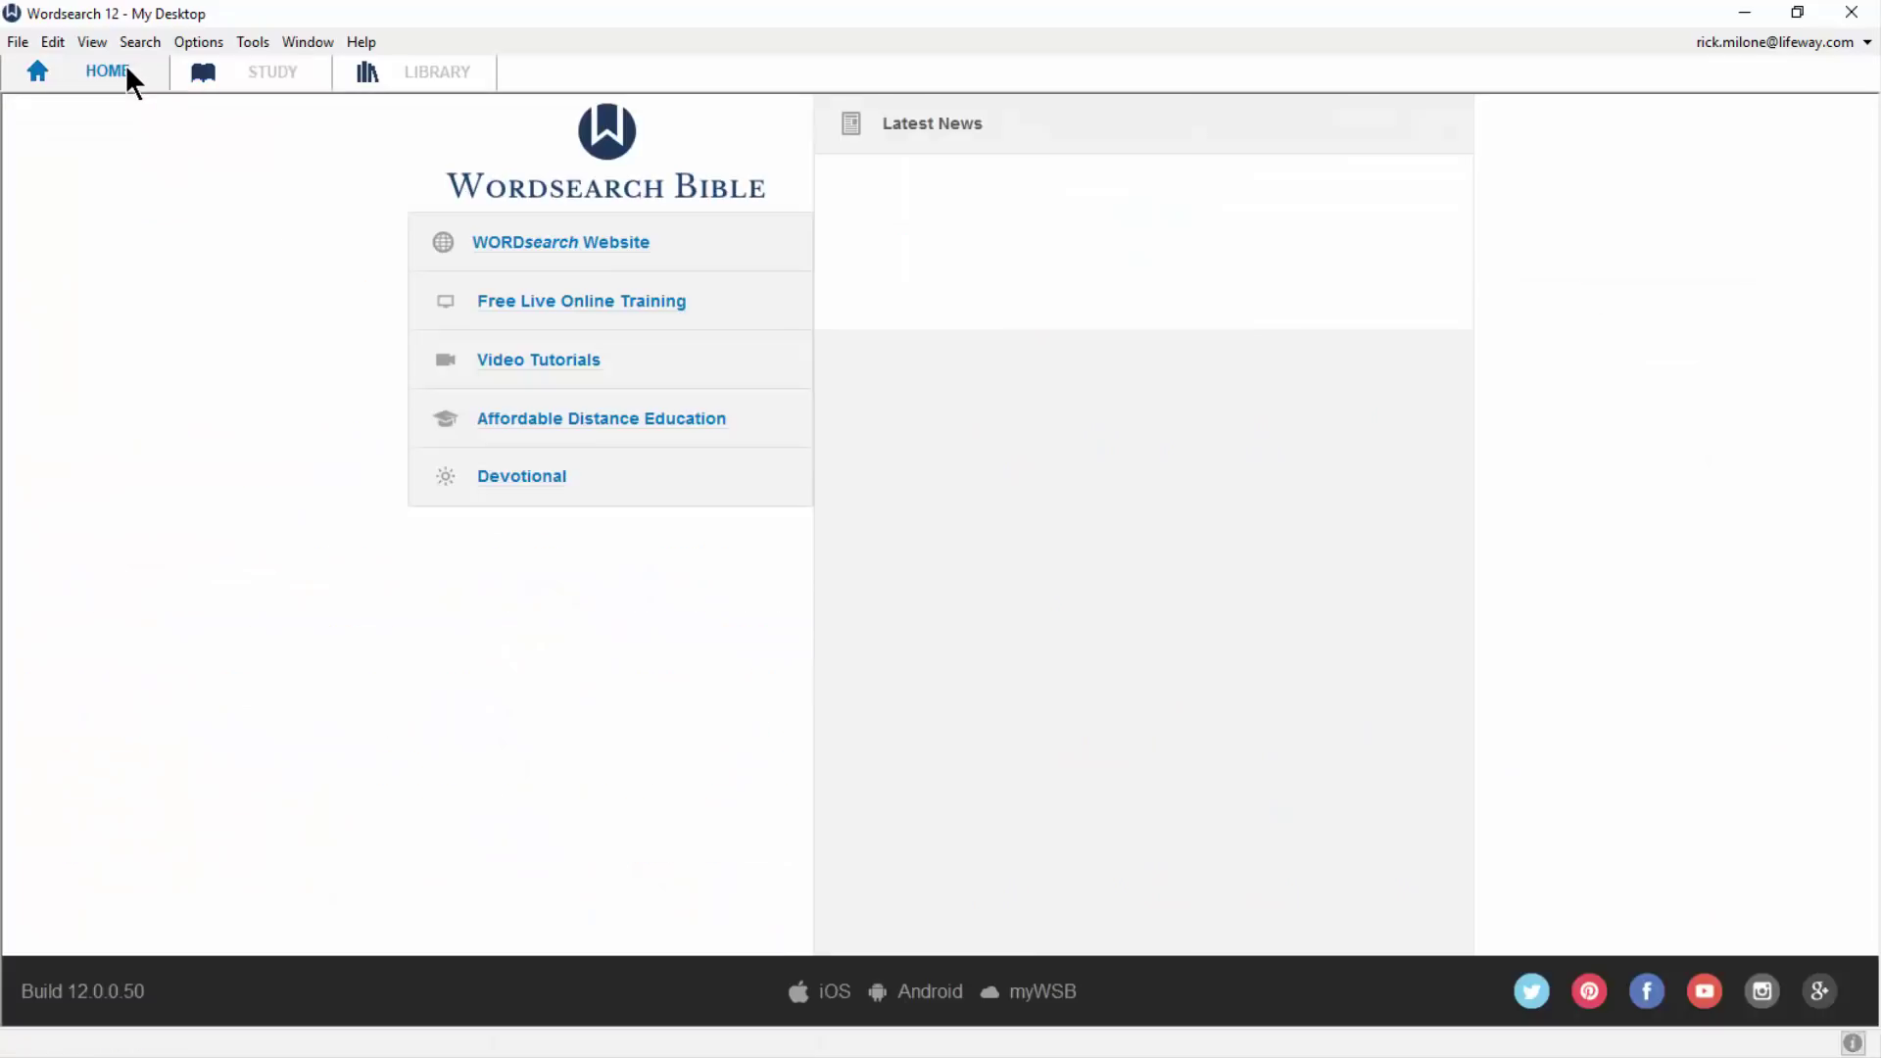